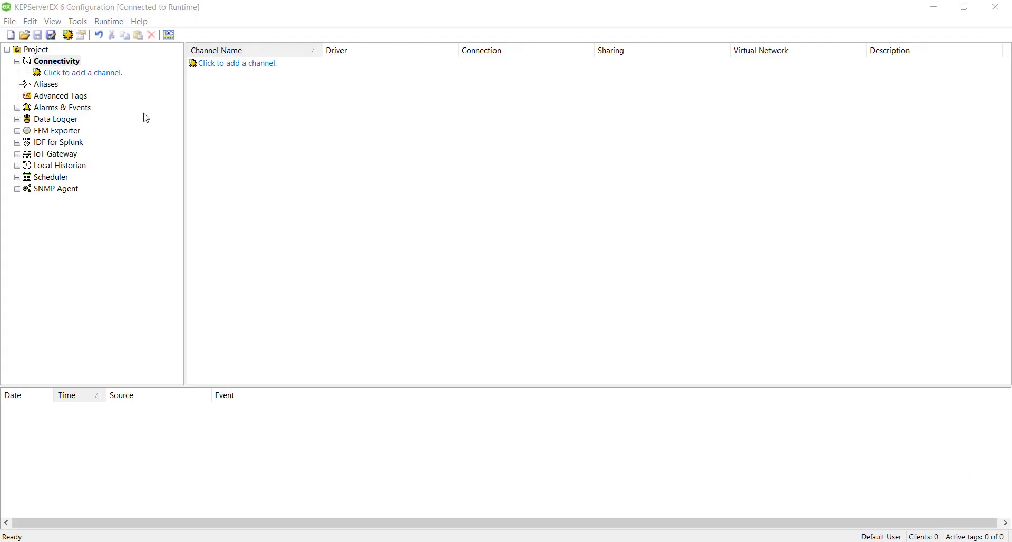
- Start a new ODBC Client channel and name it ODBC Client Driver
click(119, 74)
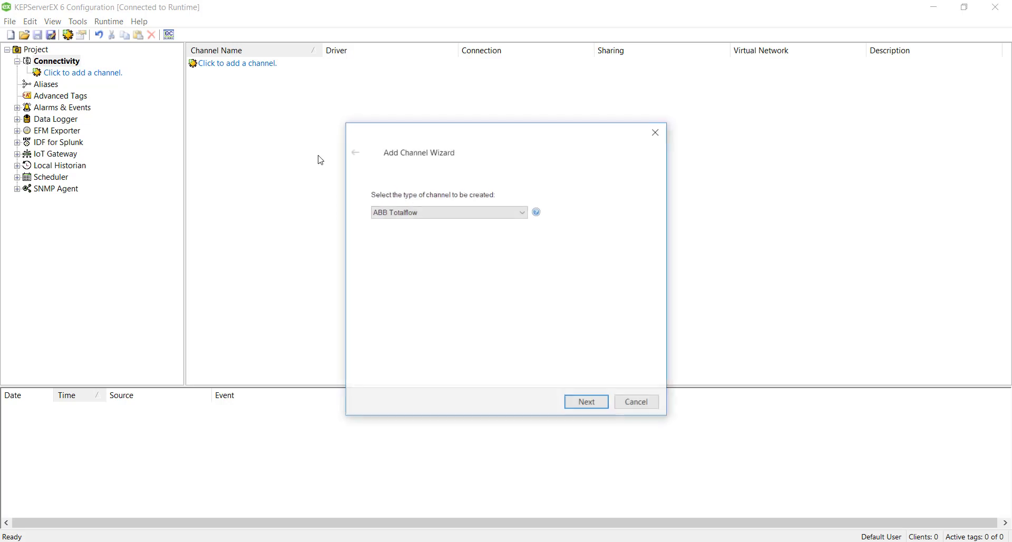
click(470, 212)
key(o)
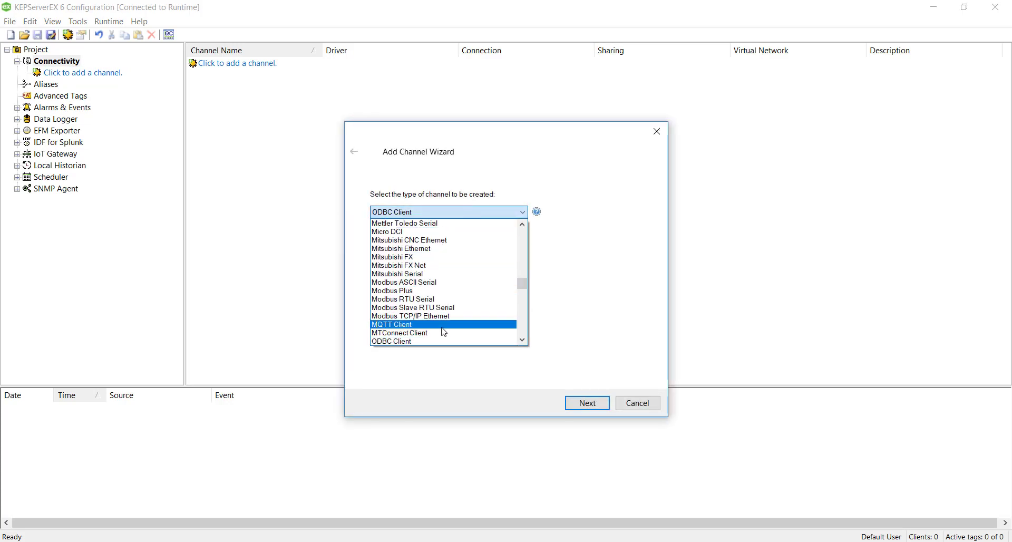
click(443, 341)
click(599, 410)
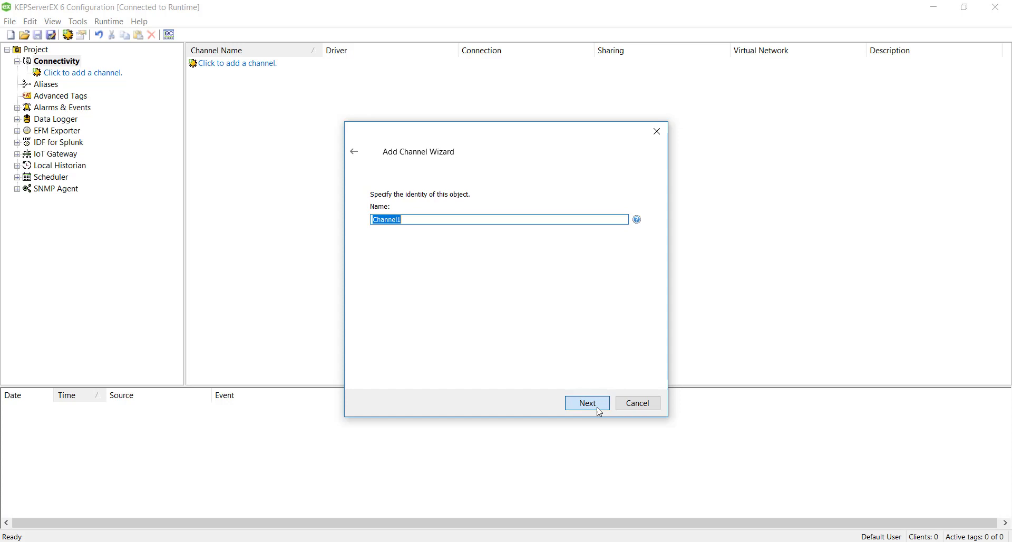
text(ODBC C)
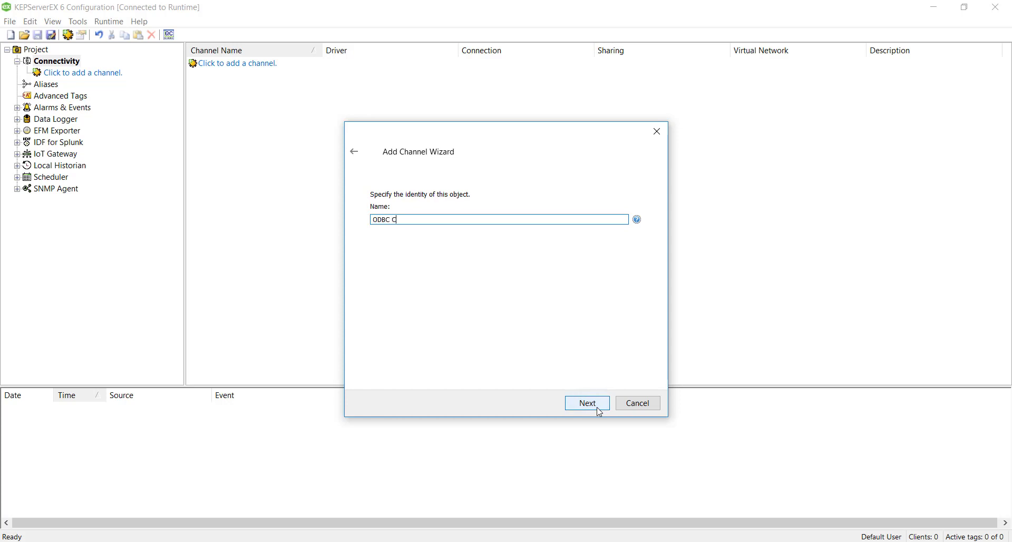
text(lient Email)
click(577, 407)
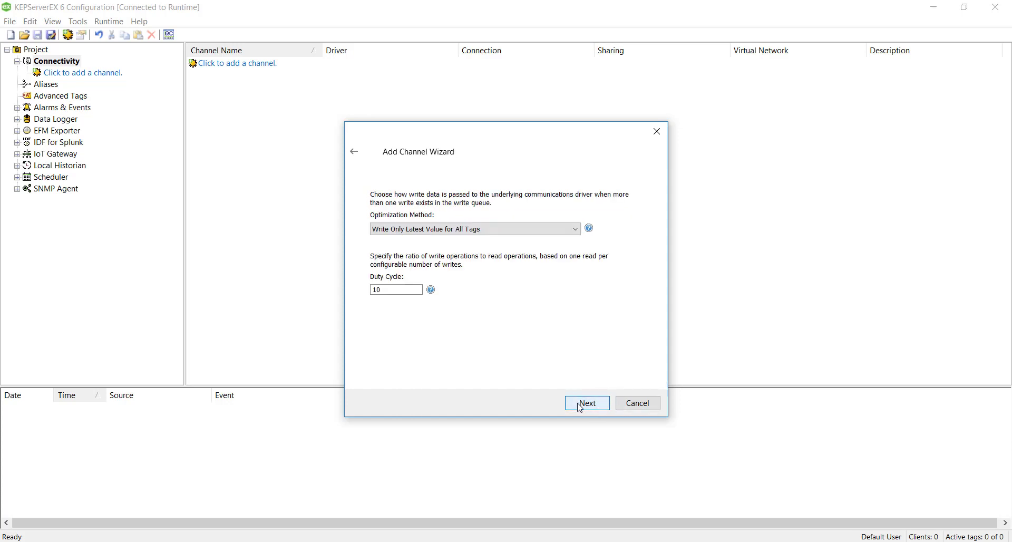
- Keep default write and floating-point settings, choose My DSN as data source, and finish
click(580, 407)
click(582, 405)
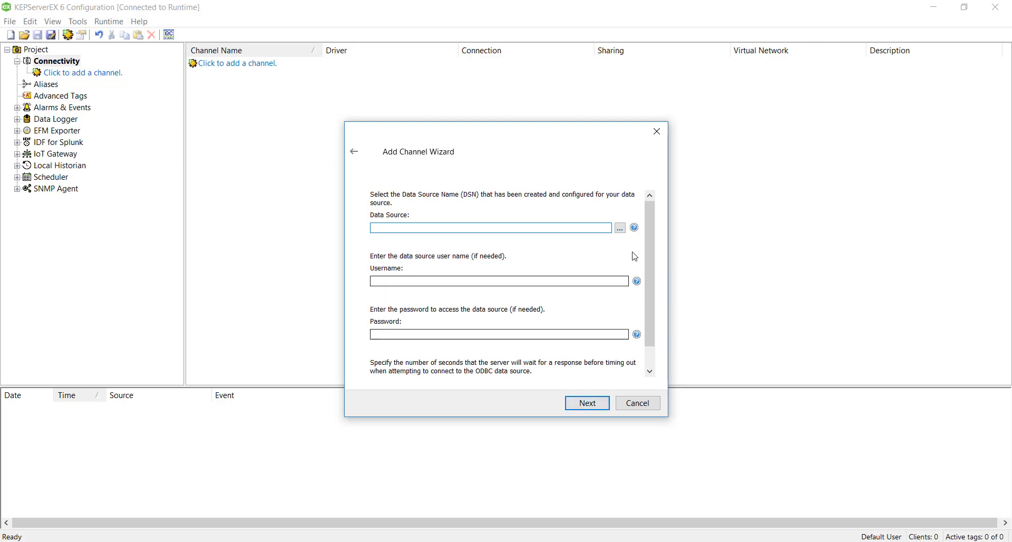
click(620, 228)
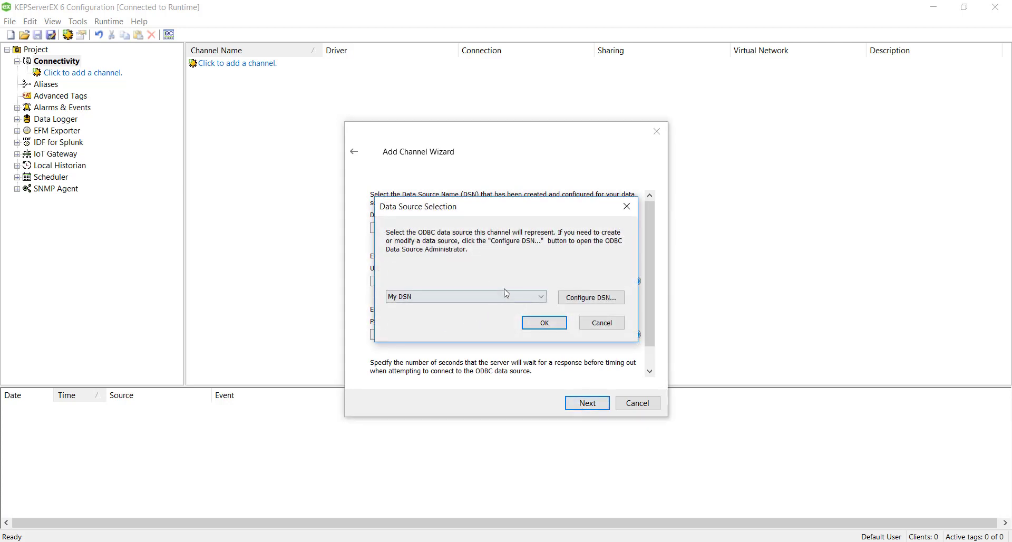
click(545, 323)
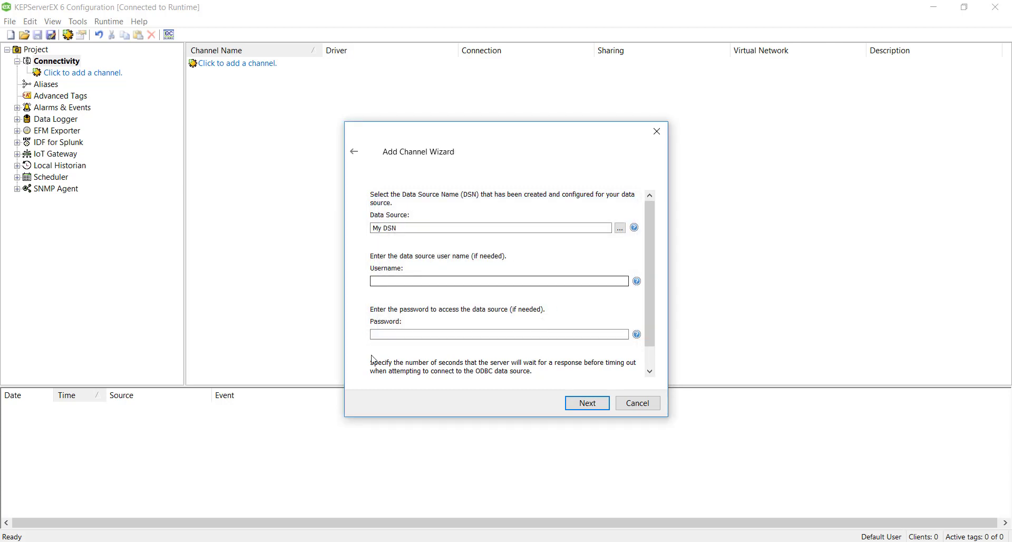
click(587, 403)
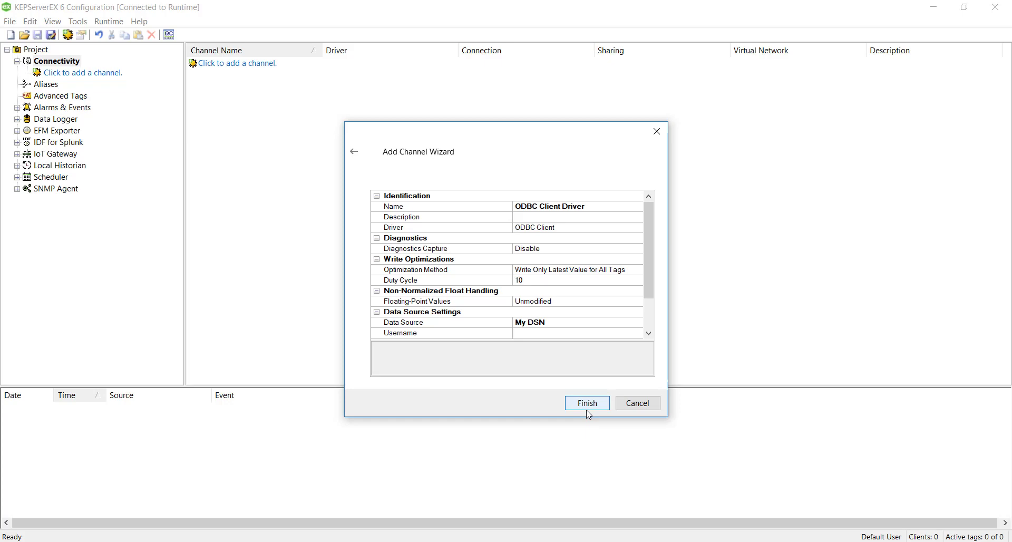
click(588, 403)
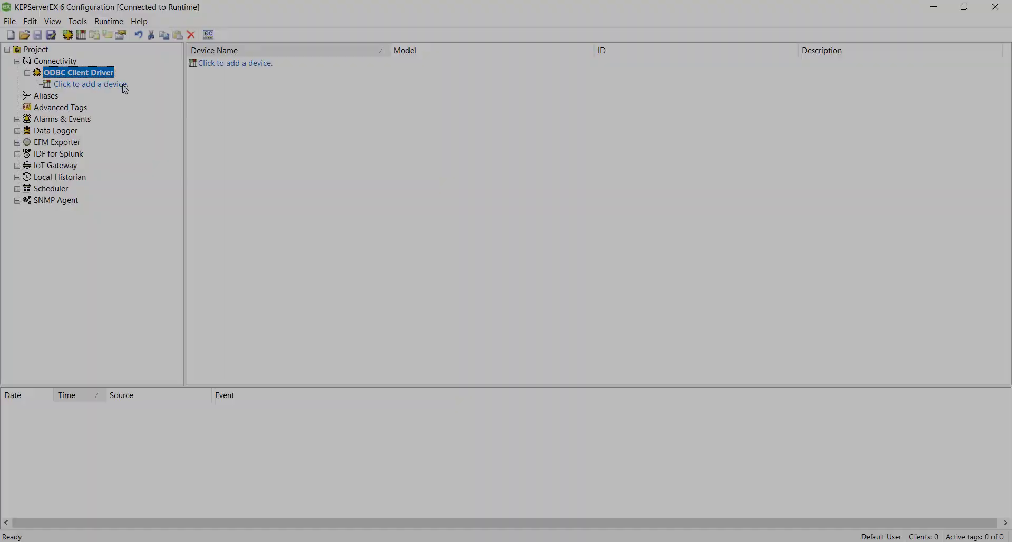
- Add a device named Fixed Table, keeping the Generic model, scan mode and tag generation defaults
click(125, 85)
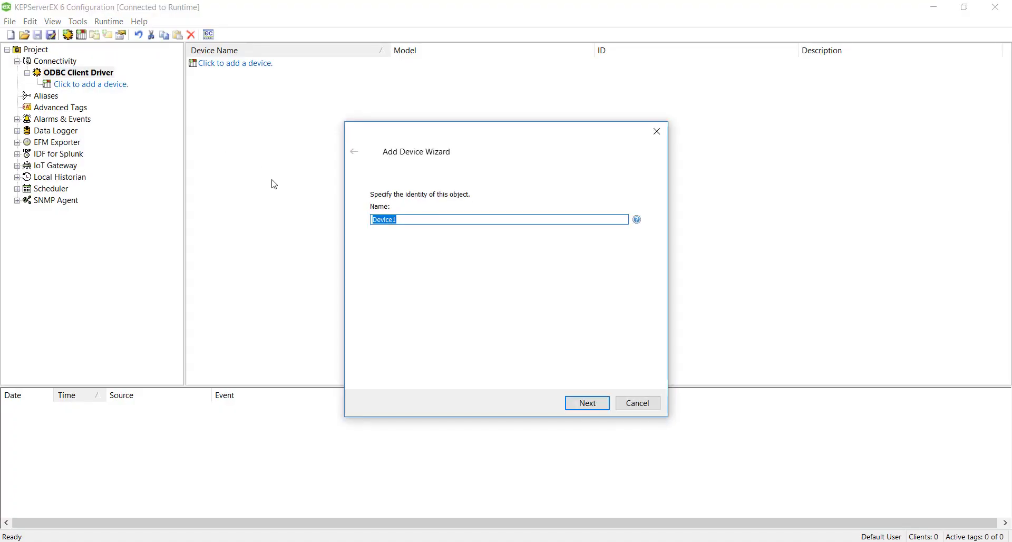
text(Fixed Table)
click(586, 402)
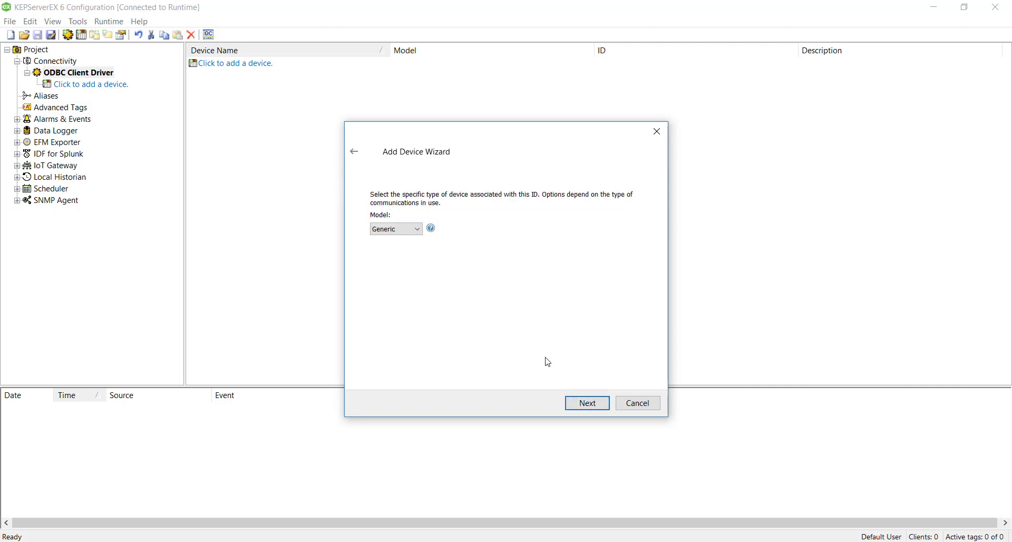
click(586, 404)
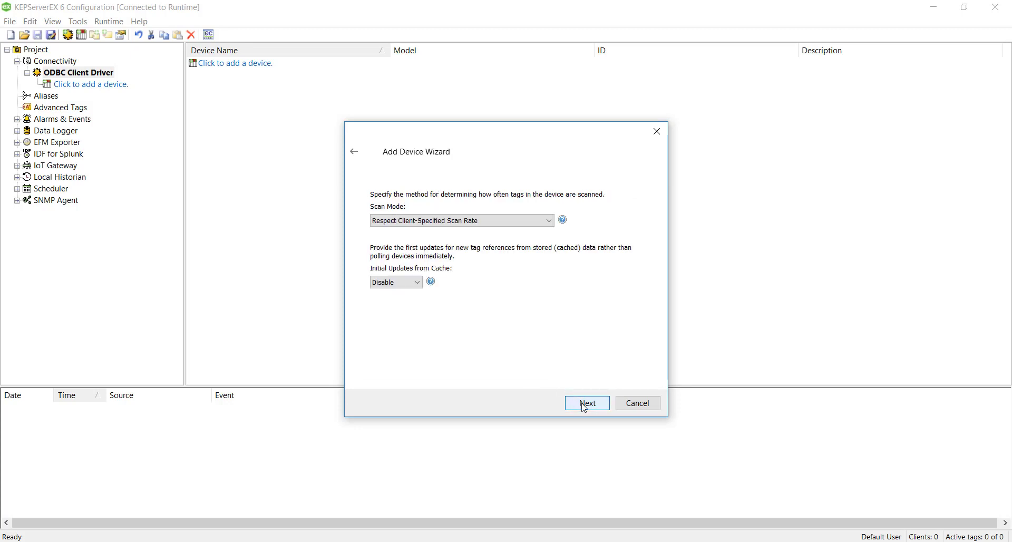
click(586, 404)
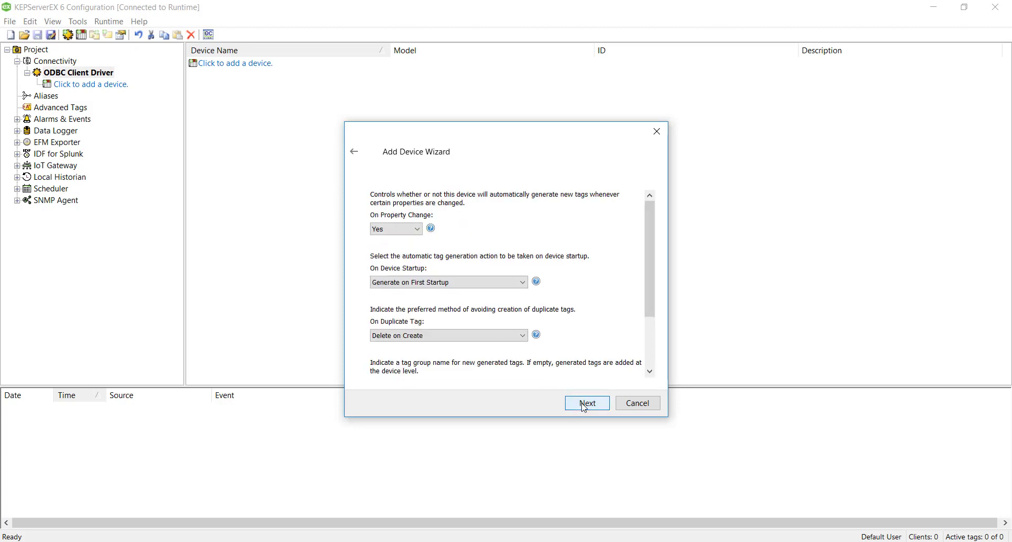
click(585, 405)
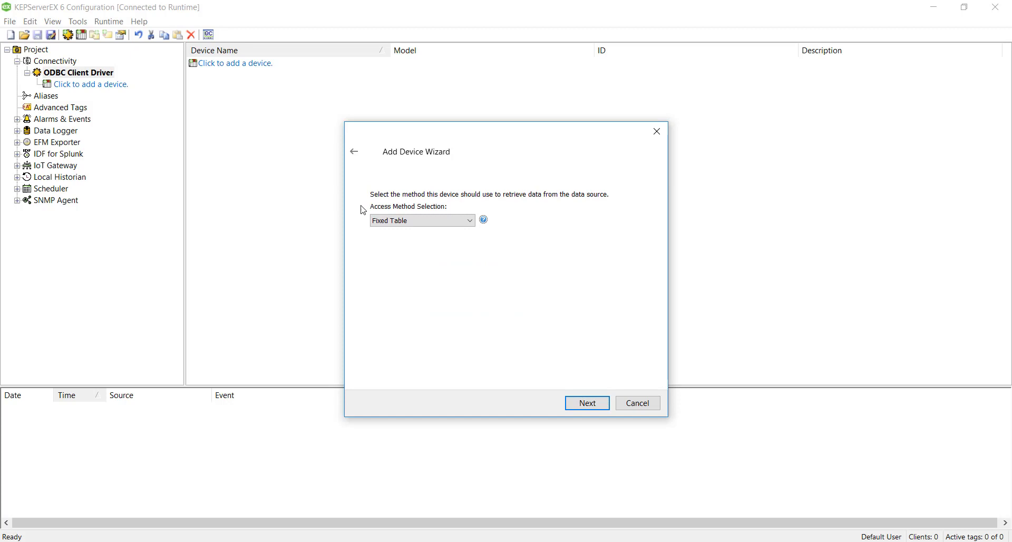
- Use Fixed Table access on the BlockRecipes table and proceed to the summary
click(469, 221)
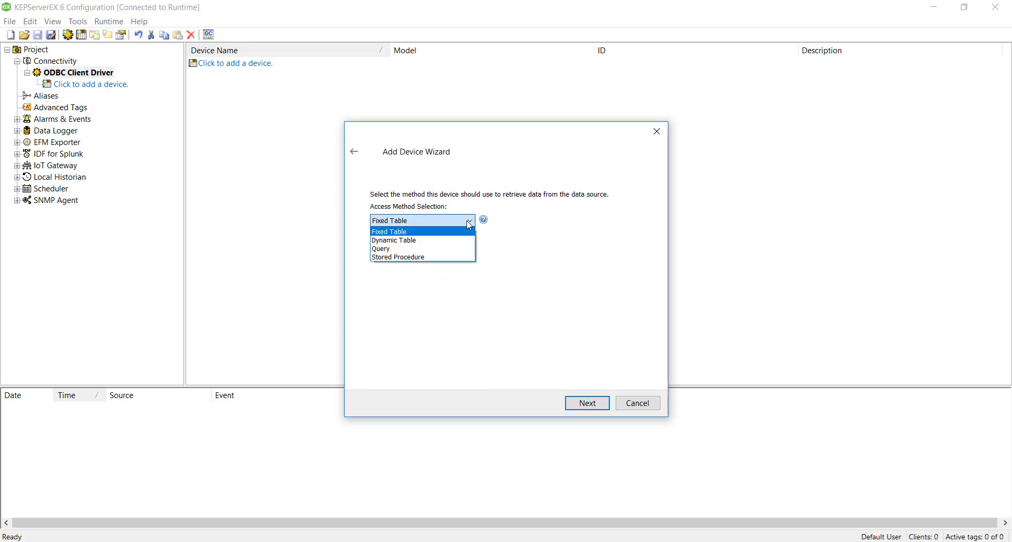
click(469, 232)
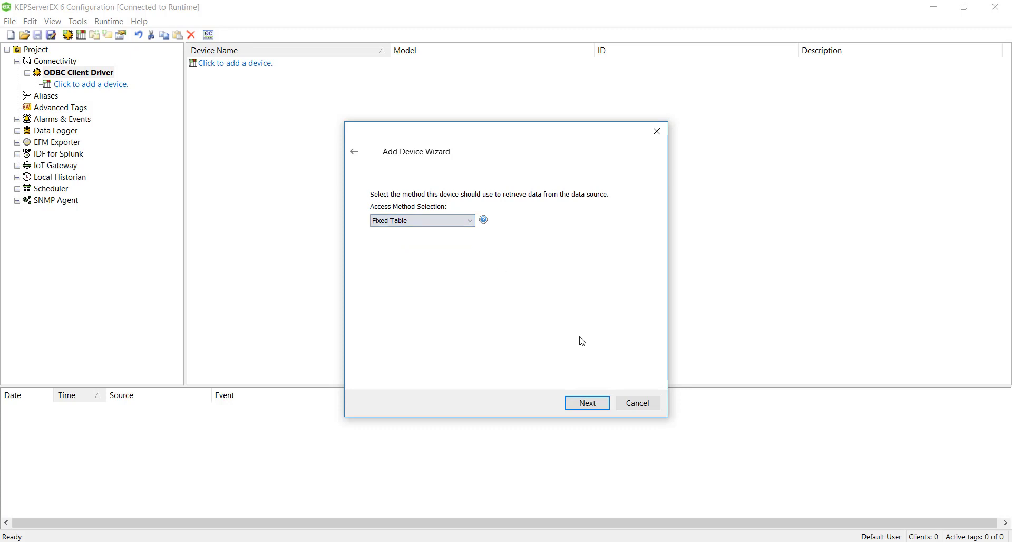
click(597, 404)
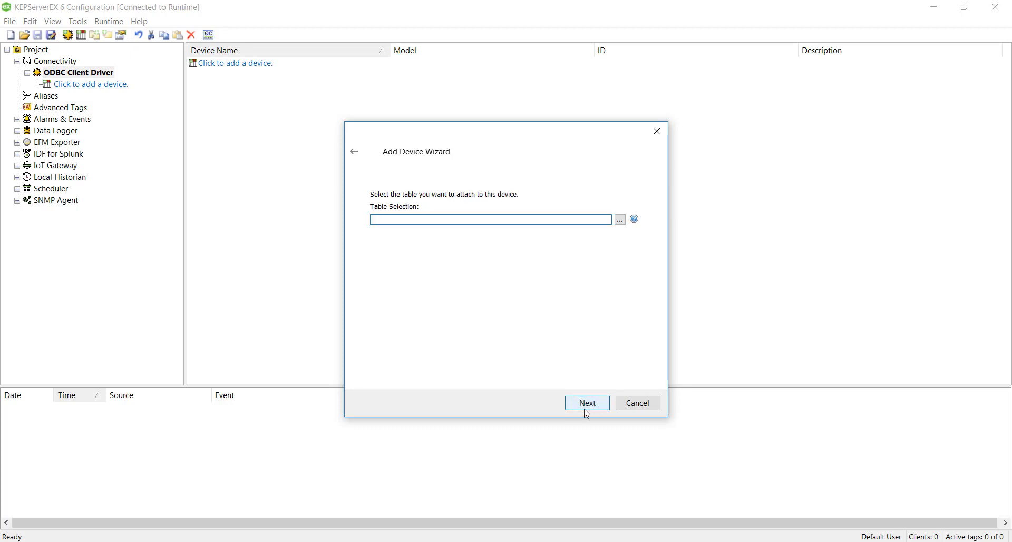
click(620, 219)
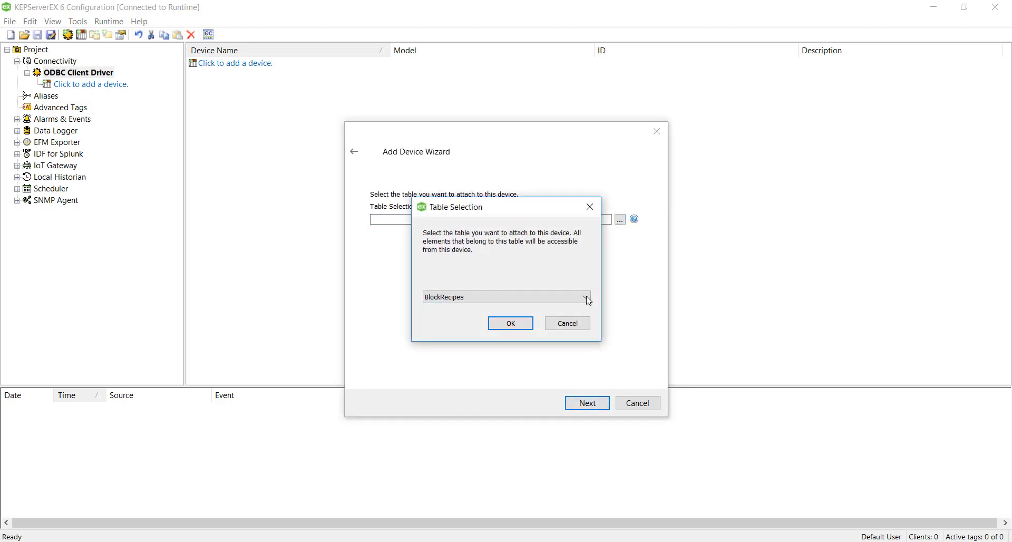
click(586, 298)
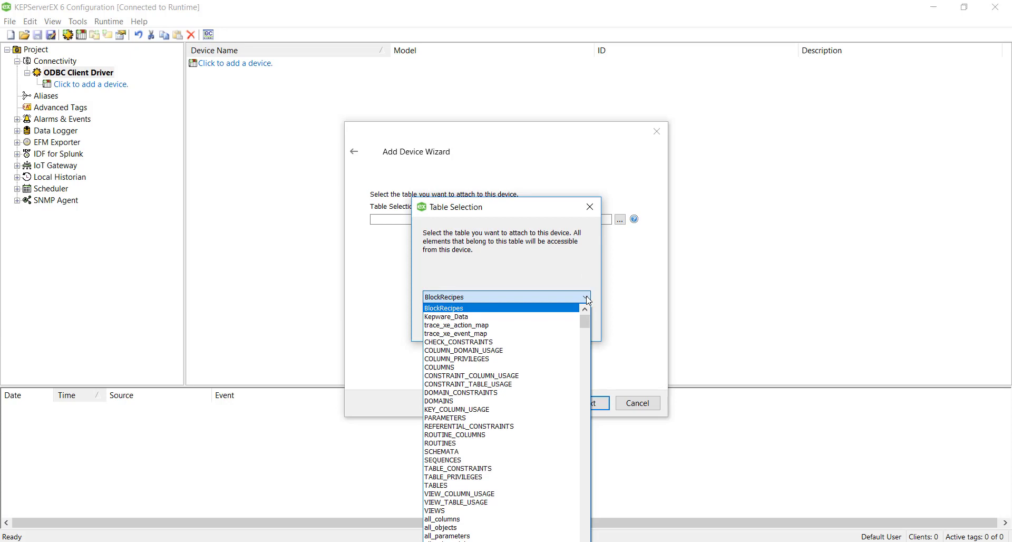
click(505, 309)
click(531, 324)
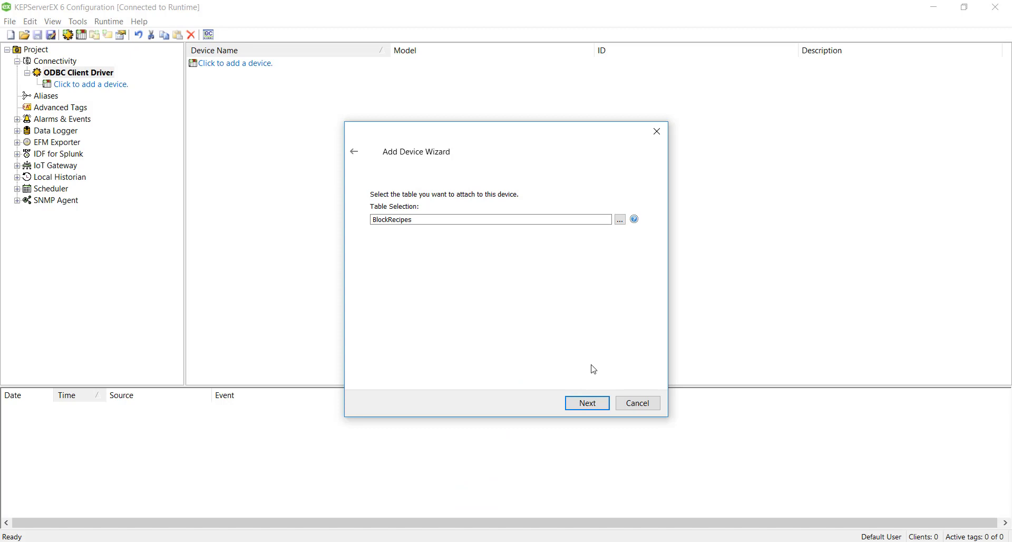
click(598, 403)
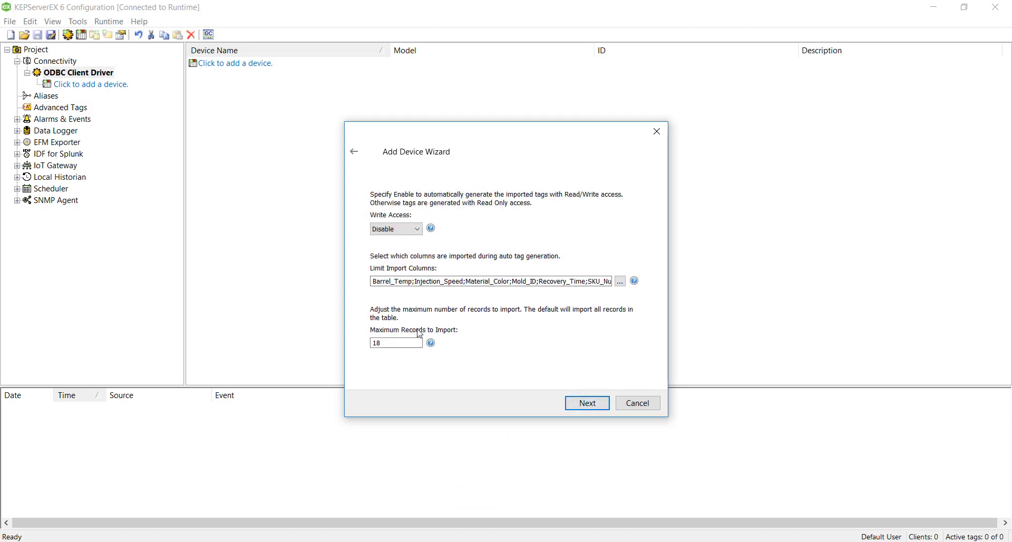
click(595, 401)
click(596, 403)
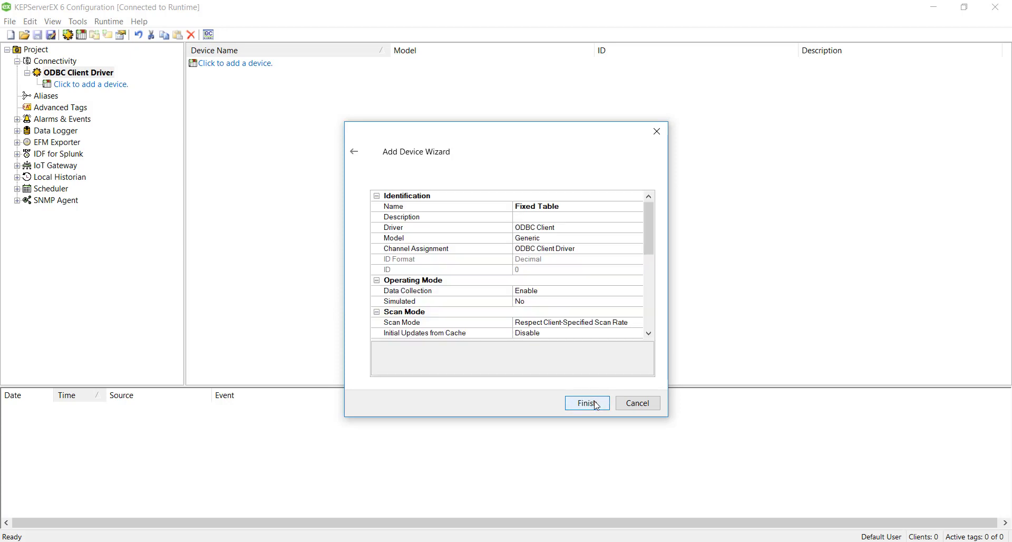
- Finish the Fixed Table device and browse its six tag groups, Barrel_Temp through SKU_Number
click(587, 402)
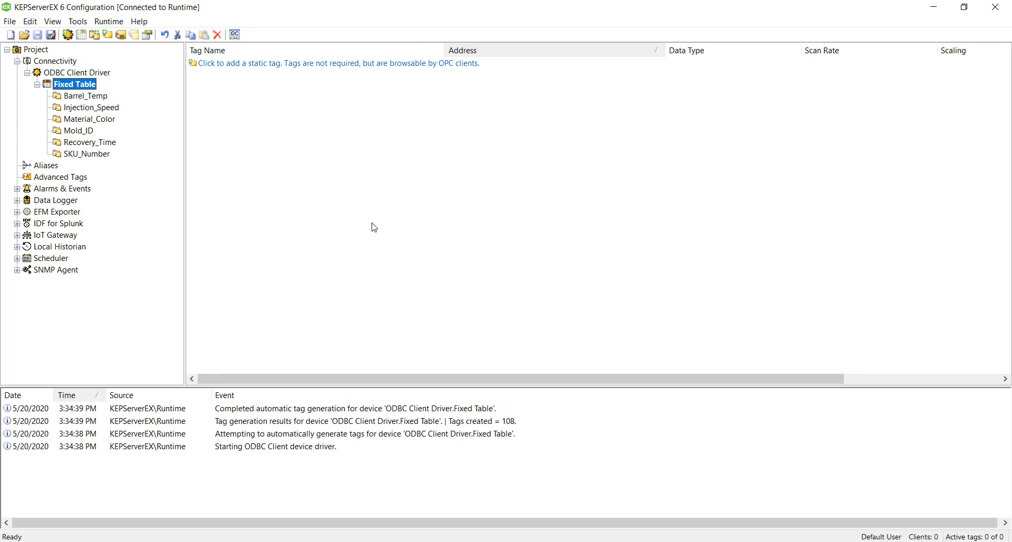
click(83, 98)
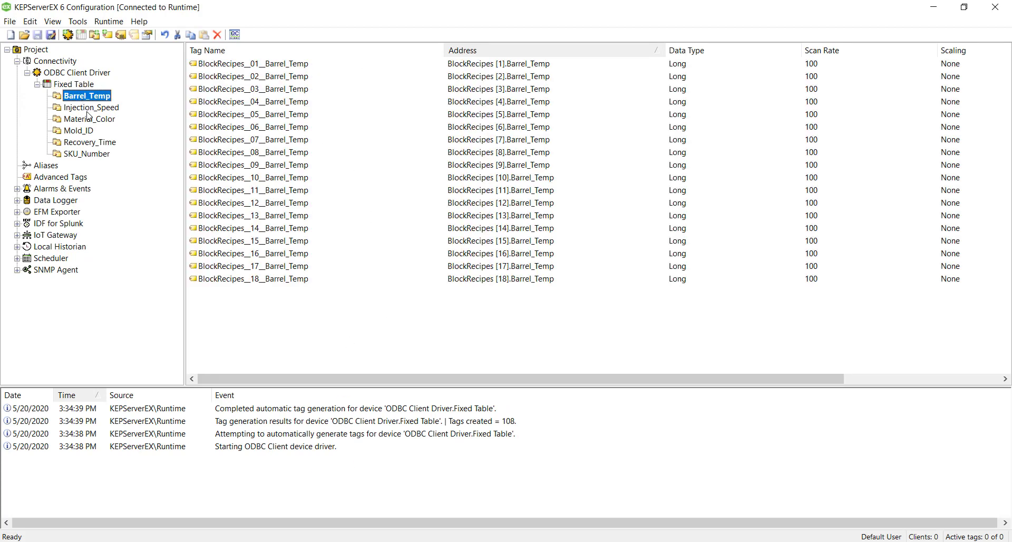
click(87, 112)
click(89, 121)
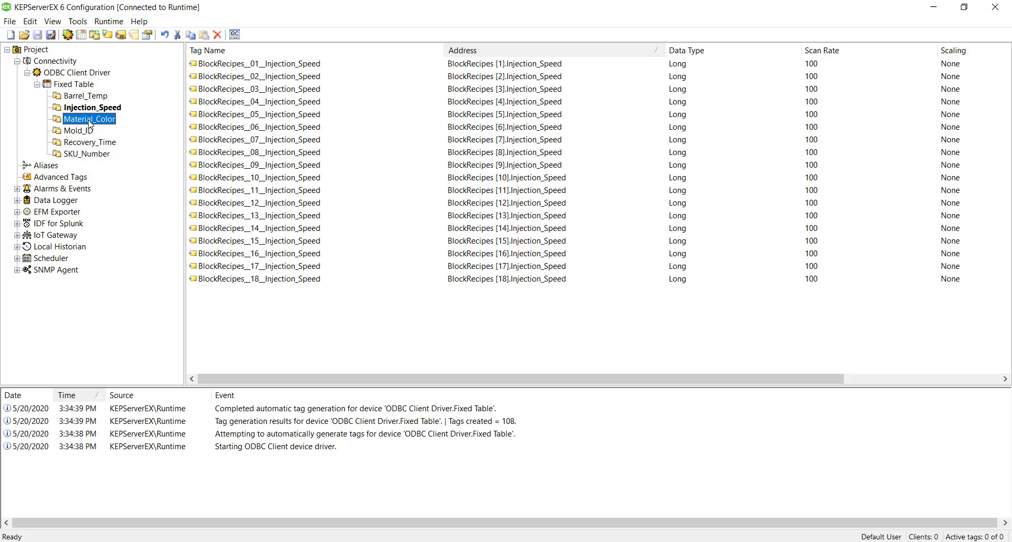
click(87, 133)
click(85, 144)
click(86, 156)
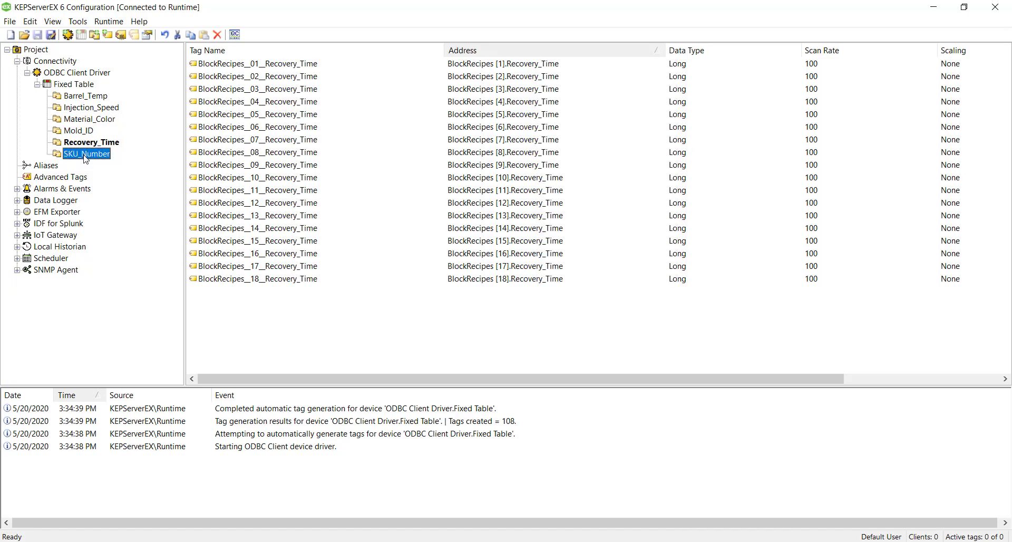
- In Quick Client, view values for Barrel_Temp, Injection_Speed, Material_Color, Mold_ID, Recovery_Time and SKU_Number groups
click(235, 34)
drag(375, 74, 313, 61)
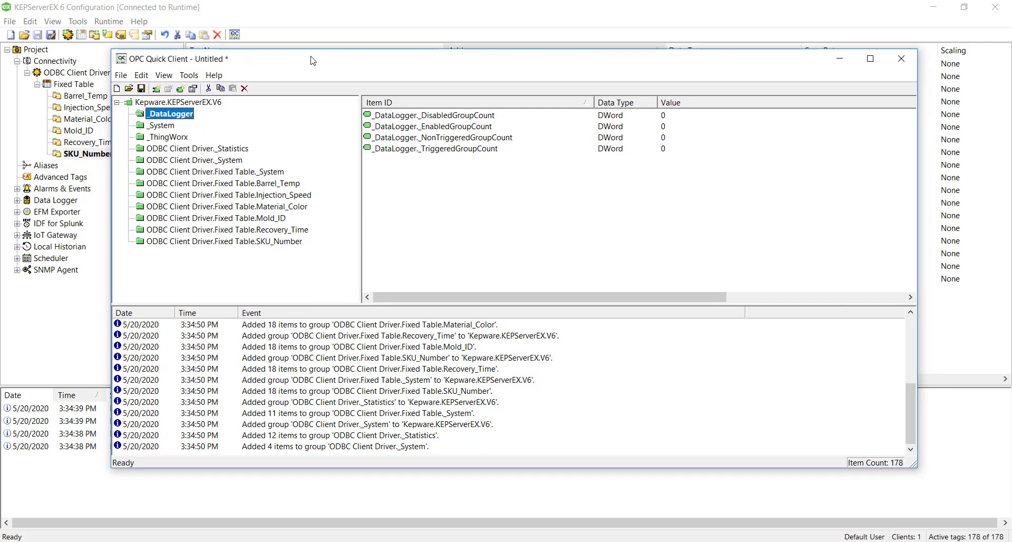
click(266, 186)
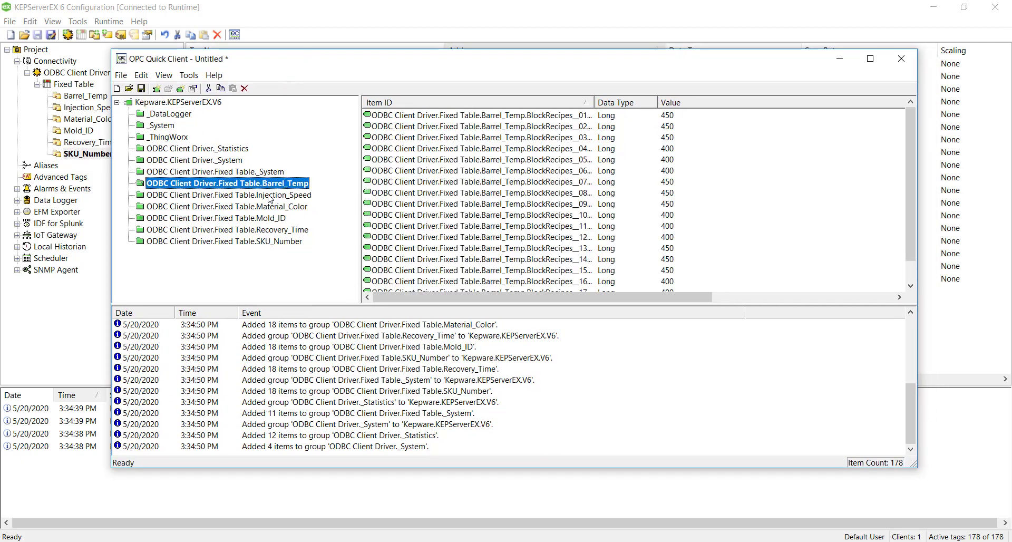
click(295, 195)
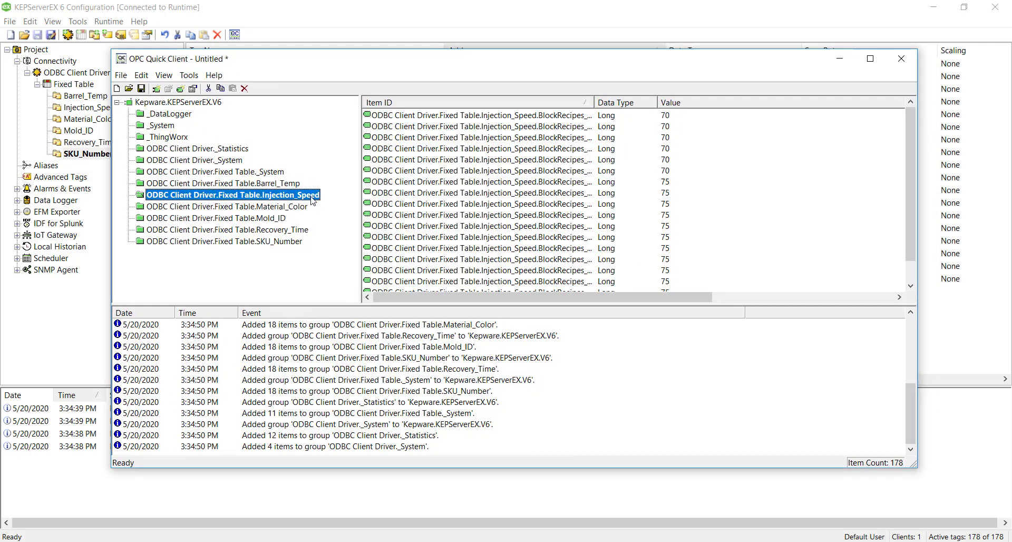
click(287, 208)
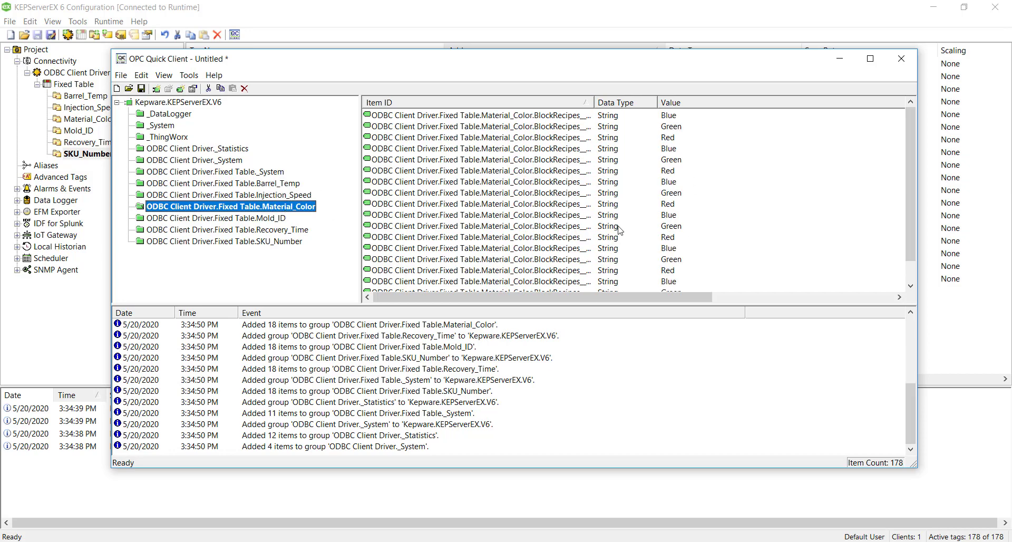
click(274, 219)
click(287, 229)
click(292, 241)
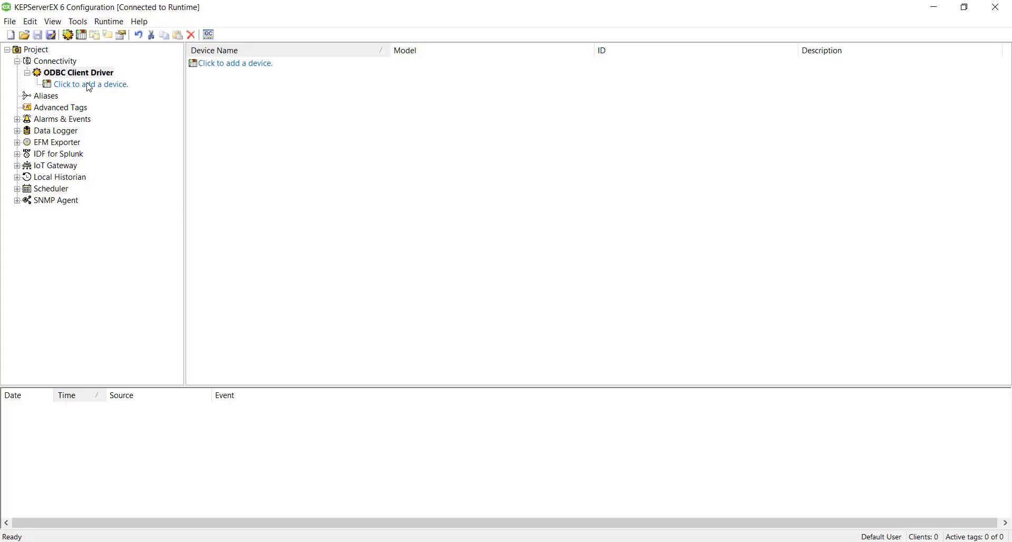
- Add a device named Dynamic Table, accepting default model, scan mode and tag generation
click(87, 85)
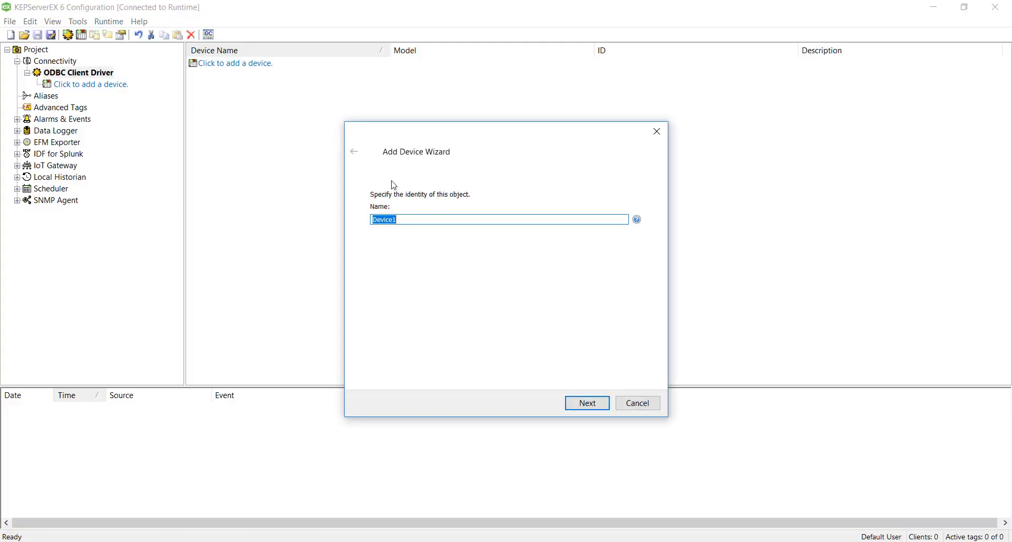
text(Dynamic Tabl)
click(589, 403)
click(588, 401)
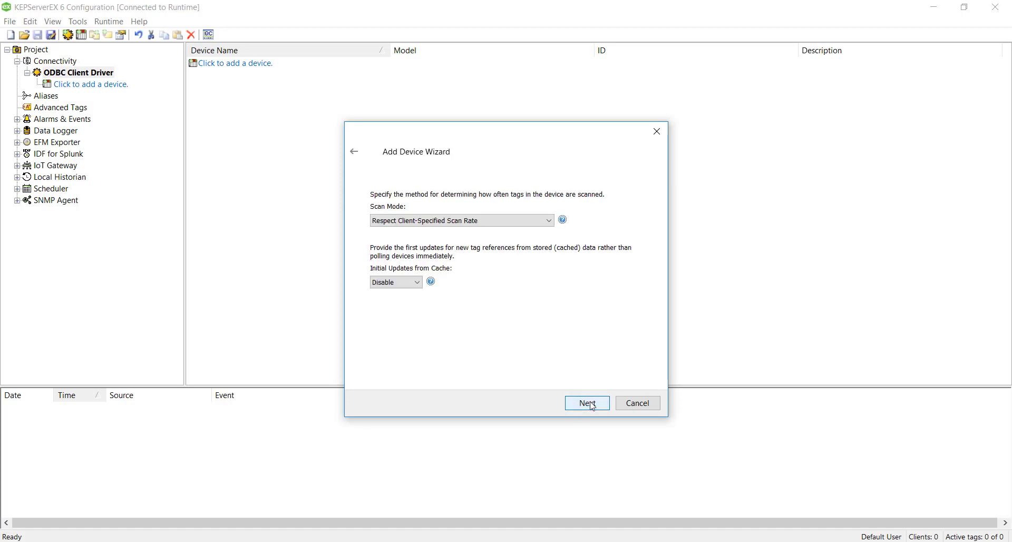
click(589, 403)
click(591, 405)
- Set Dynamic Table access on BlockRecipes, keep the 250 ms query interval, and finish
click(467, 221)
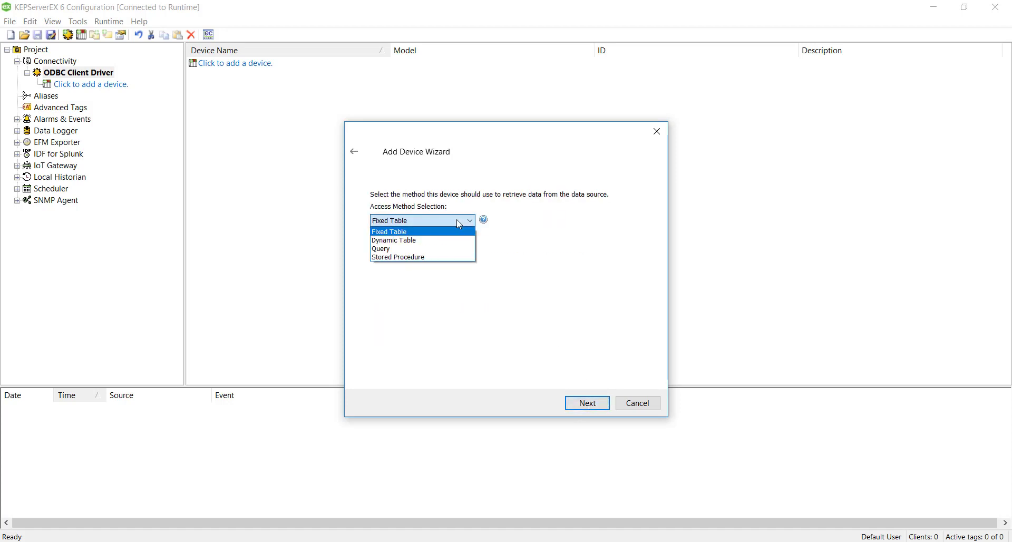
click(422, 240)
click(599, 407)
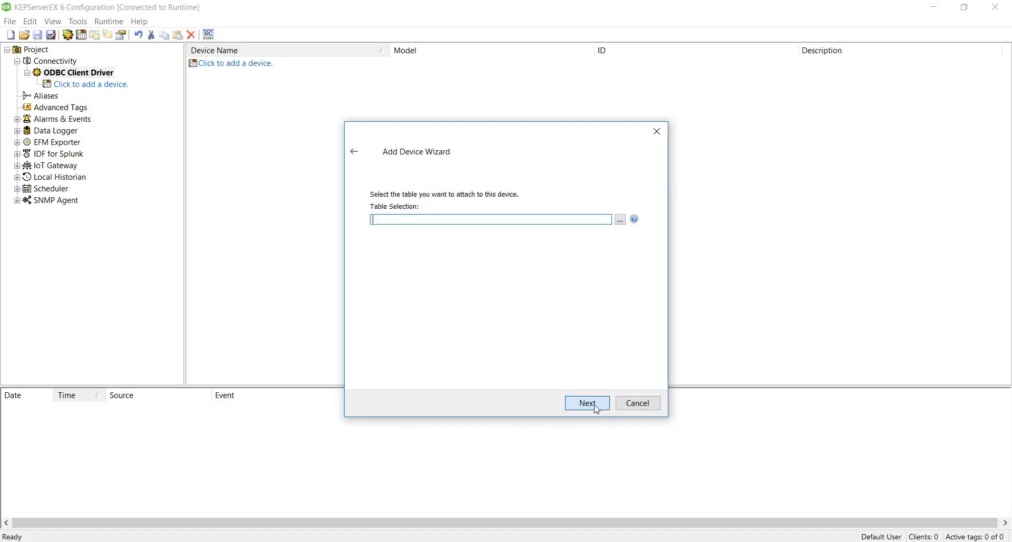
click(620, 220)
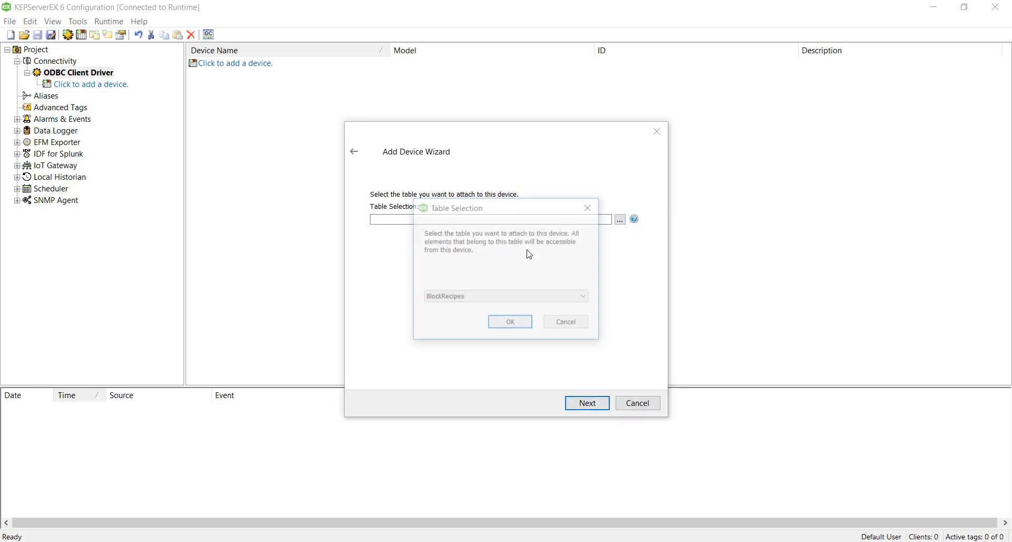
click(514, 324)
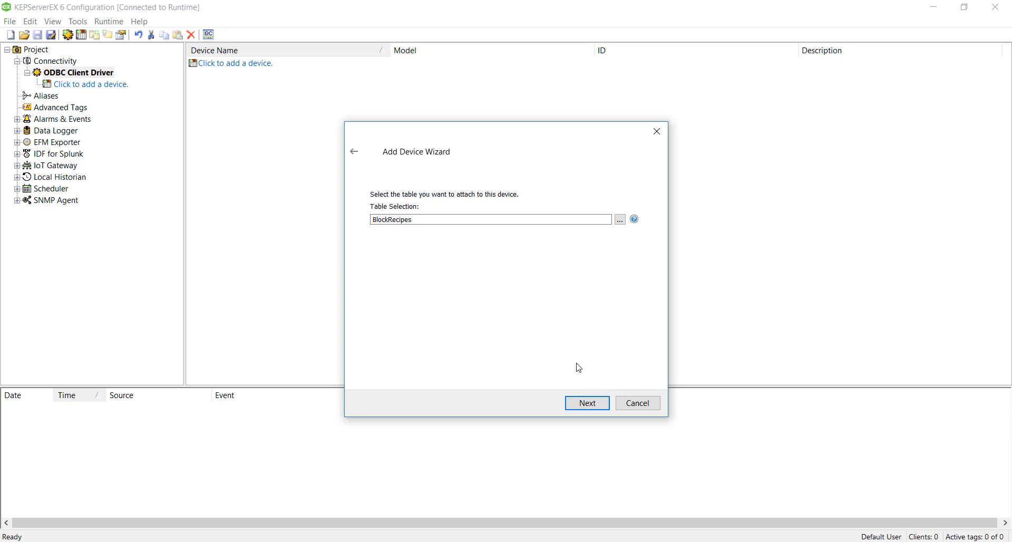
click(600, 404)
click(601, 404)
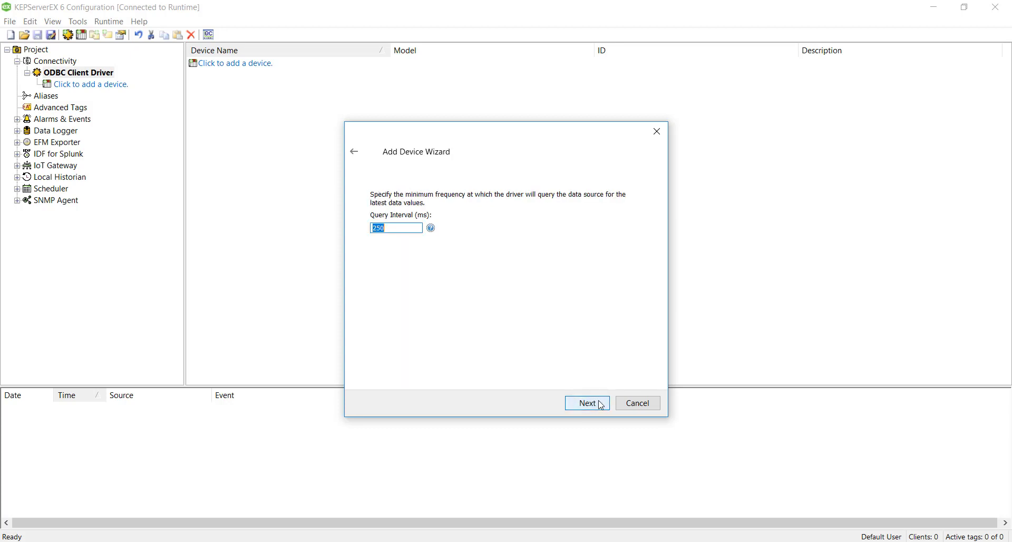
click(601, 404)
click(600, 404)
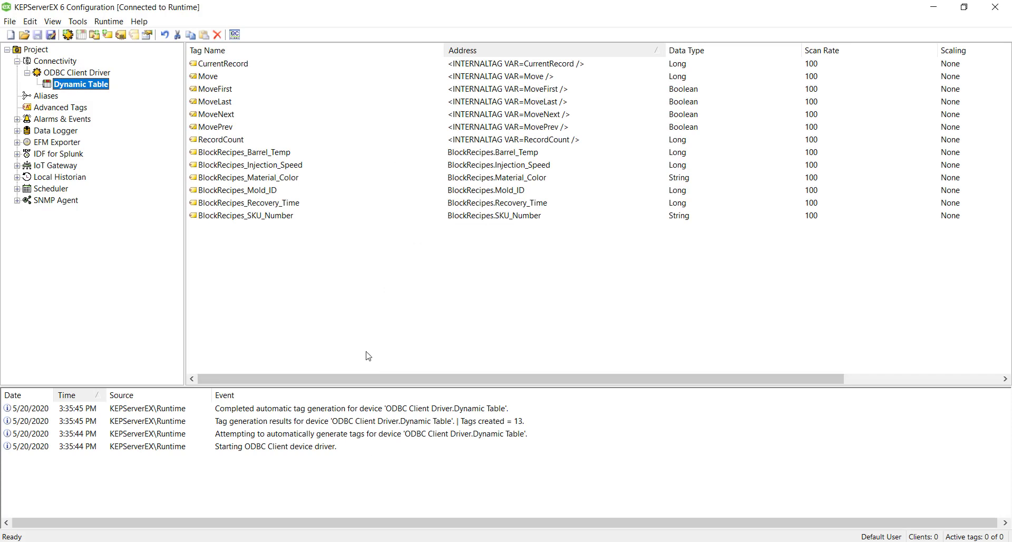
- Inspect the BlockRecipes tags from Barrel_Temp to SKU_Number, then launch OPC Quick Client
click(274, 156)
click(270, 165)
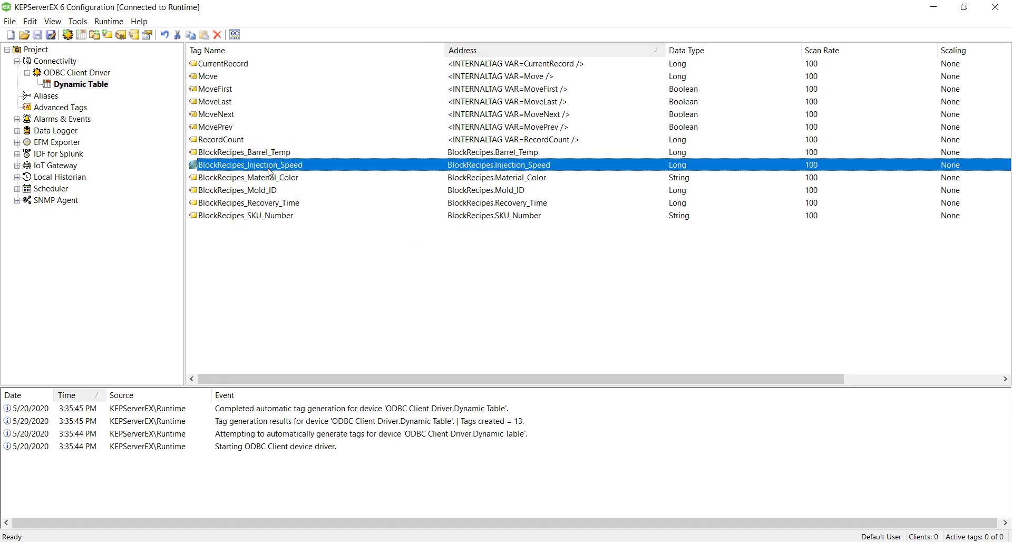
click(267, 179)
click(269, 192)
click(270, 218)
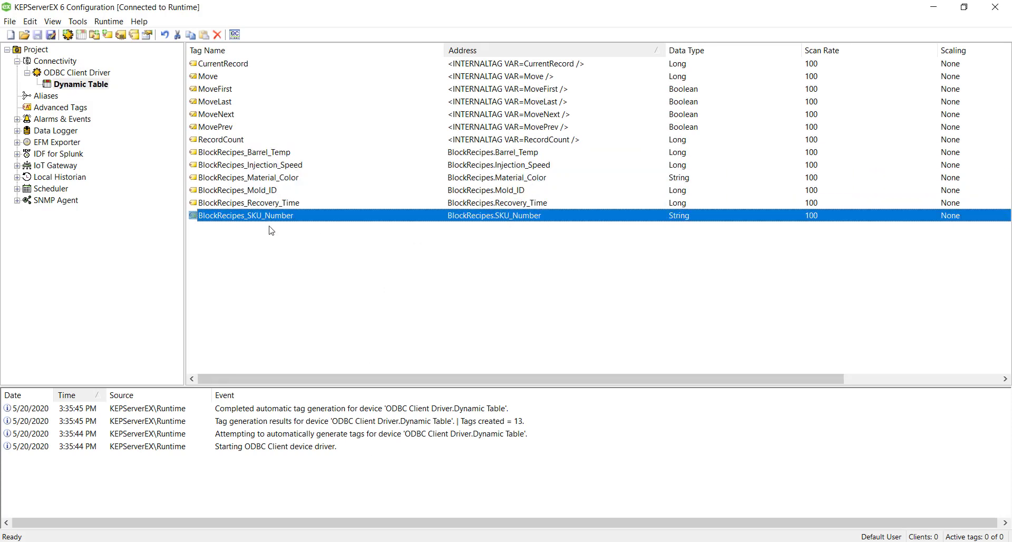
click(285, 288)
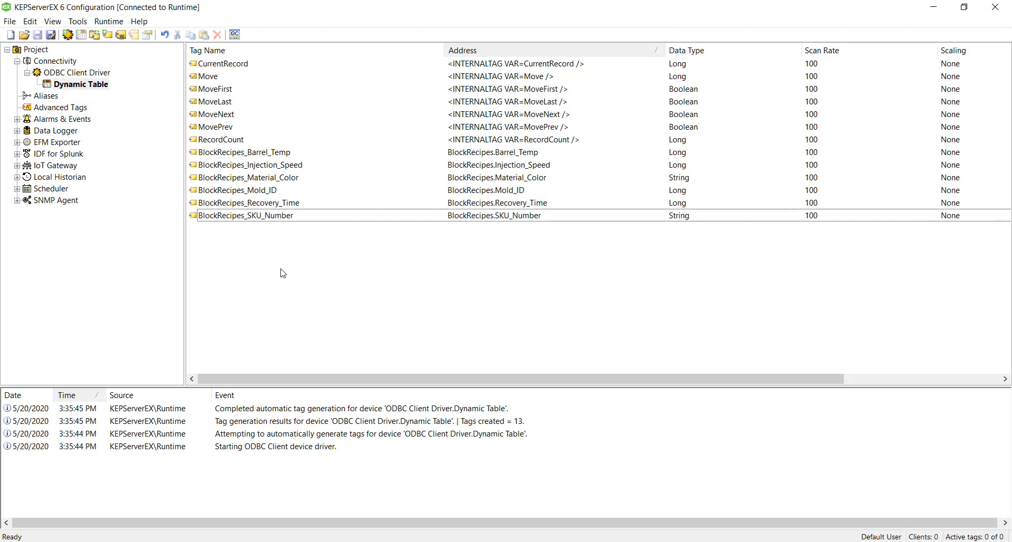
click(234, 34)
- Write 1 to the Dynamic Table's MoveNext tag to advance to the next record
click(230, 172)
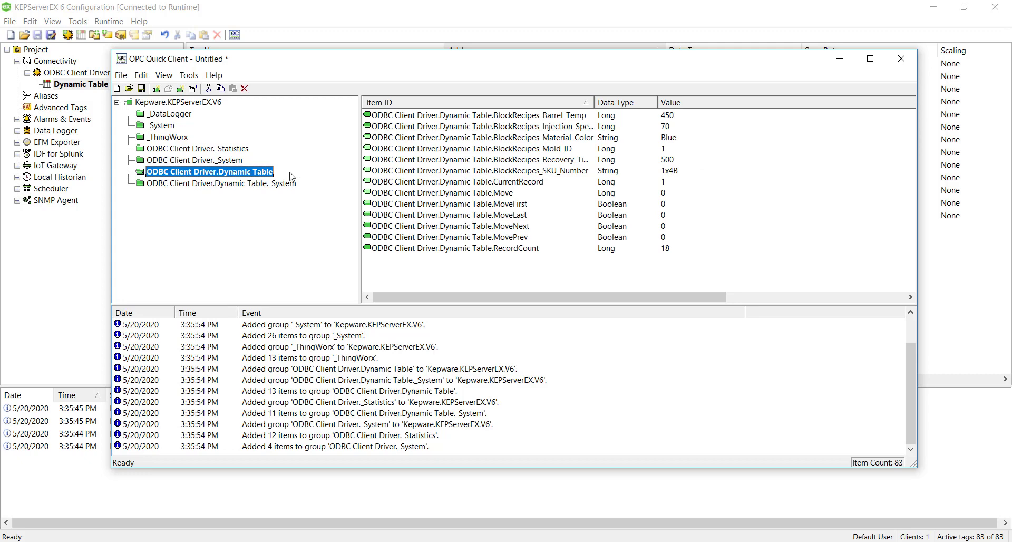
click(676, 207)
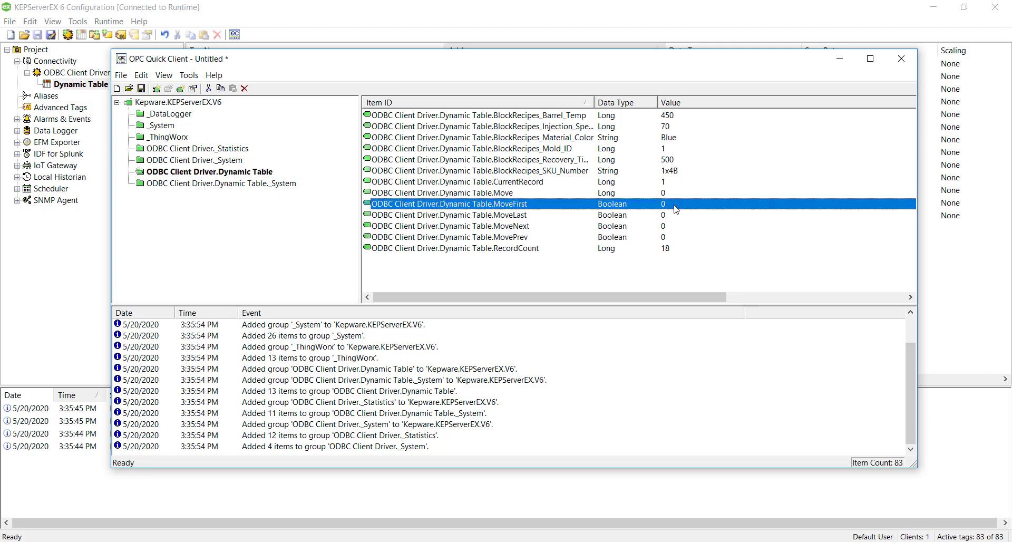
click(680, 230)
right_click(680, 234)
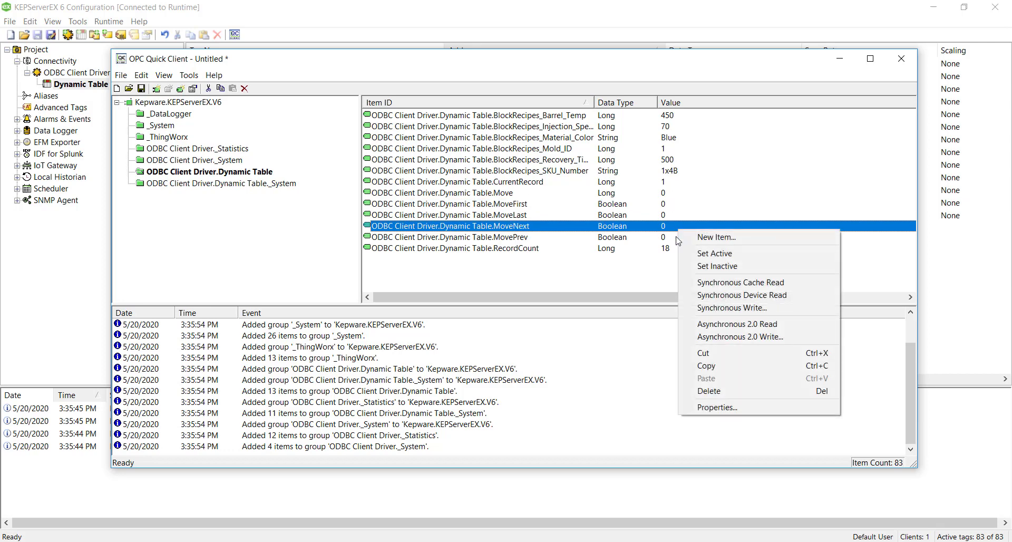
click(767, 308)
text(1)
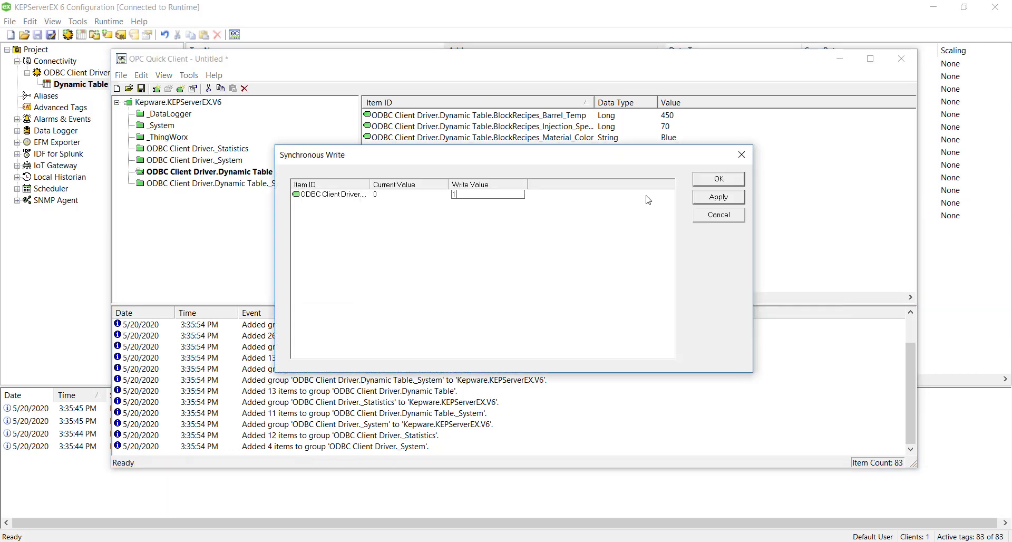
click(709, 179)
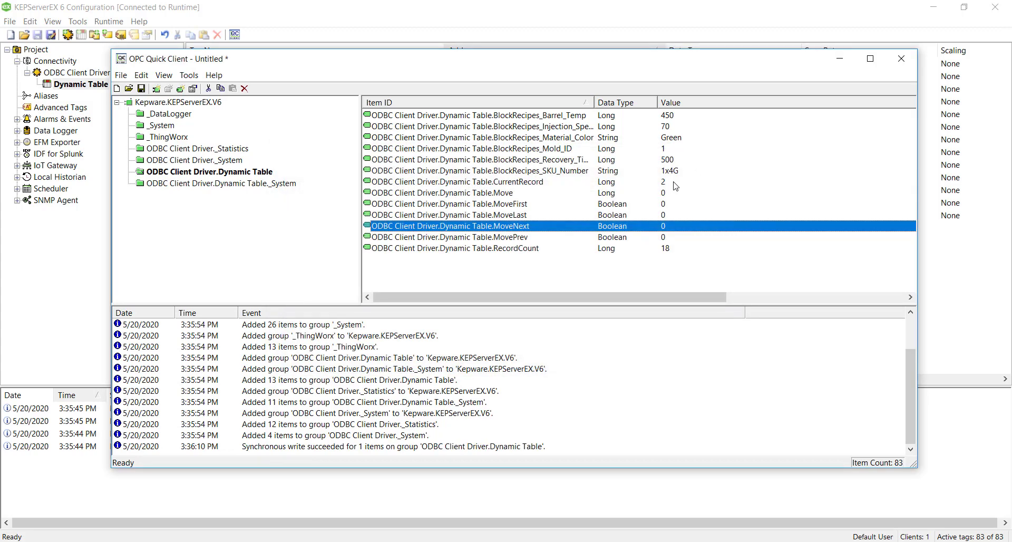
- Write 1 to MovePrev to return to record 1, then check RecordCount
right_click(686, 237)
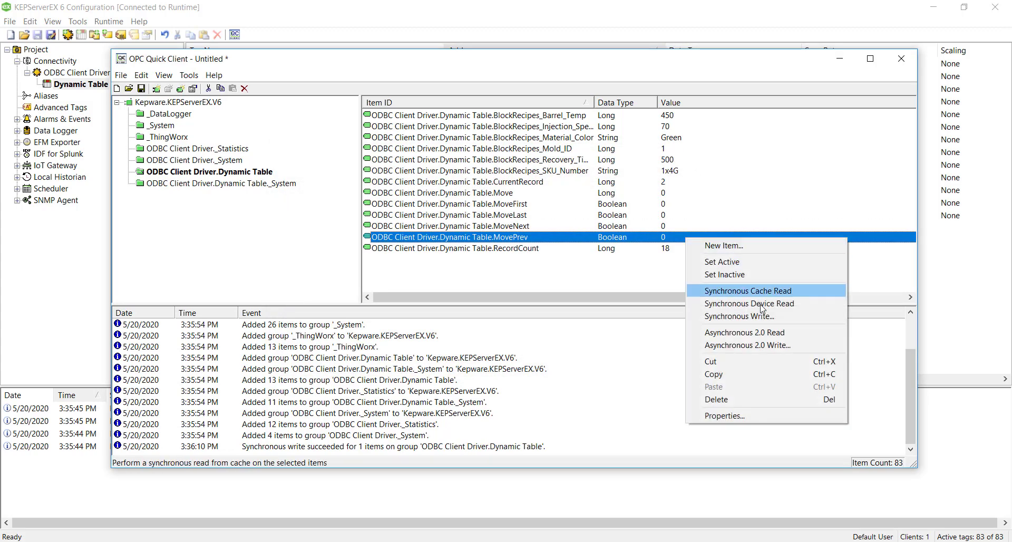
click(770, 318)
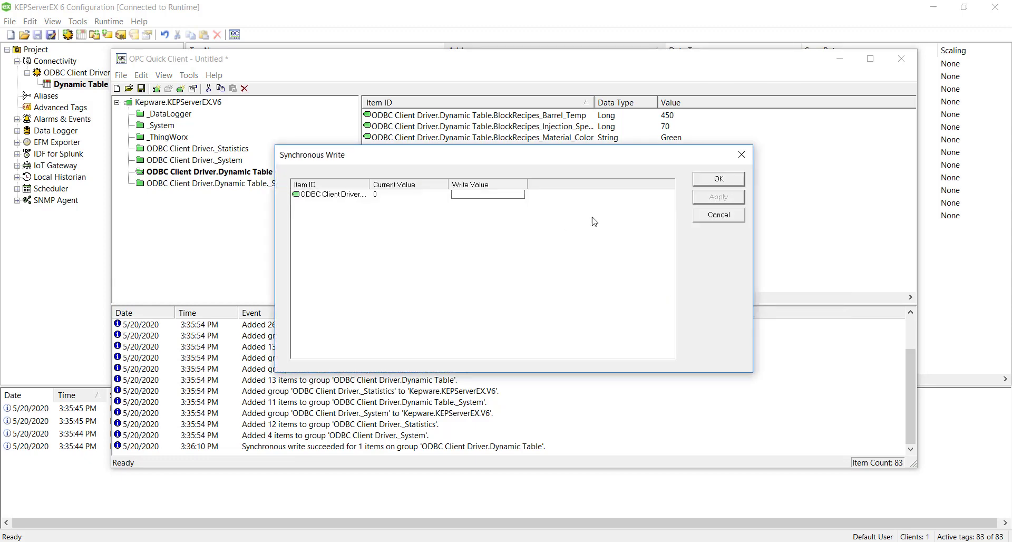
text(1)
click(720, 180)
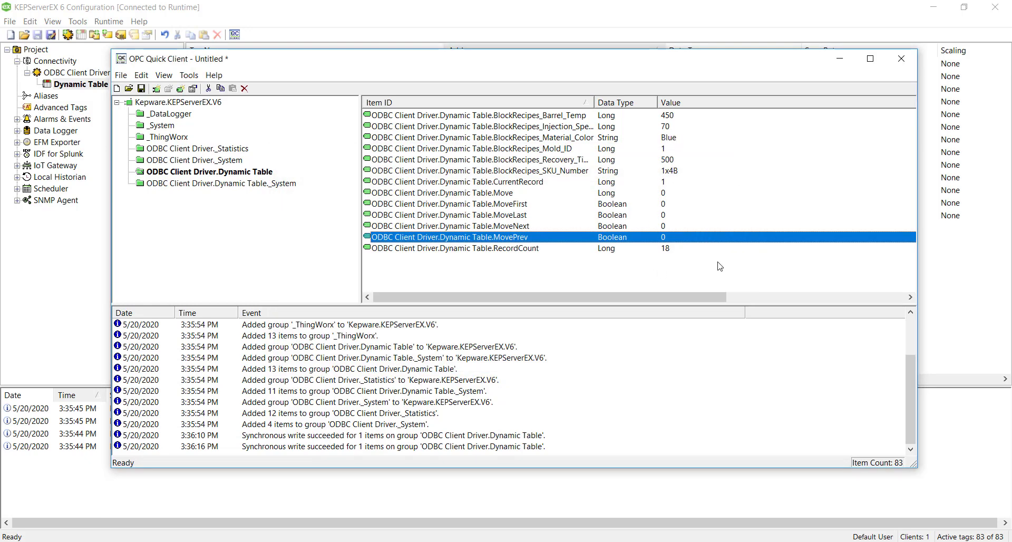
click(685, 248)
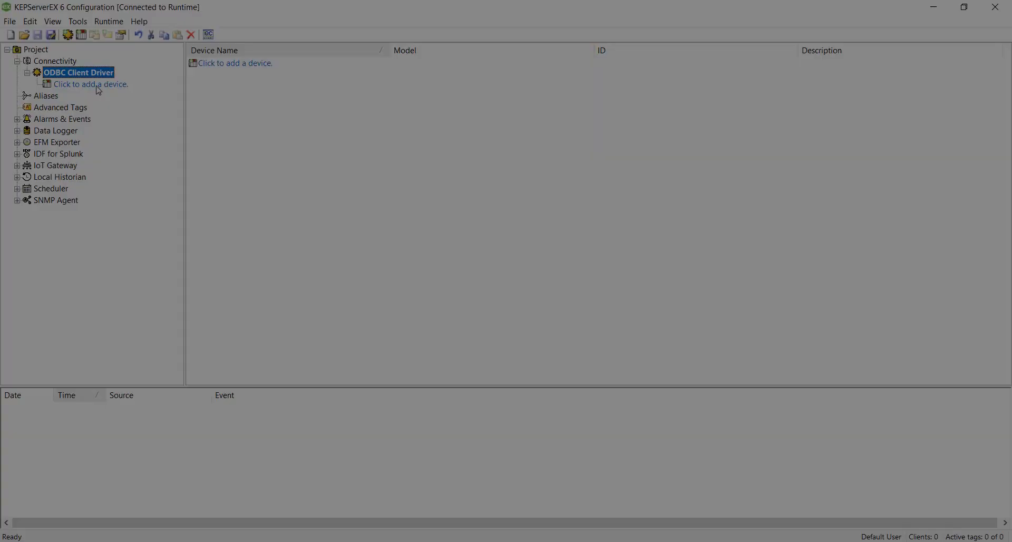
- Add a device named Stored Procedure with default model, scan mode and tag generation
click(100, 84)
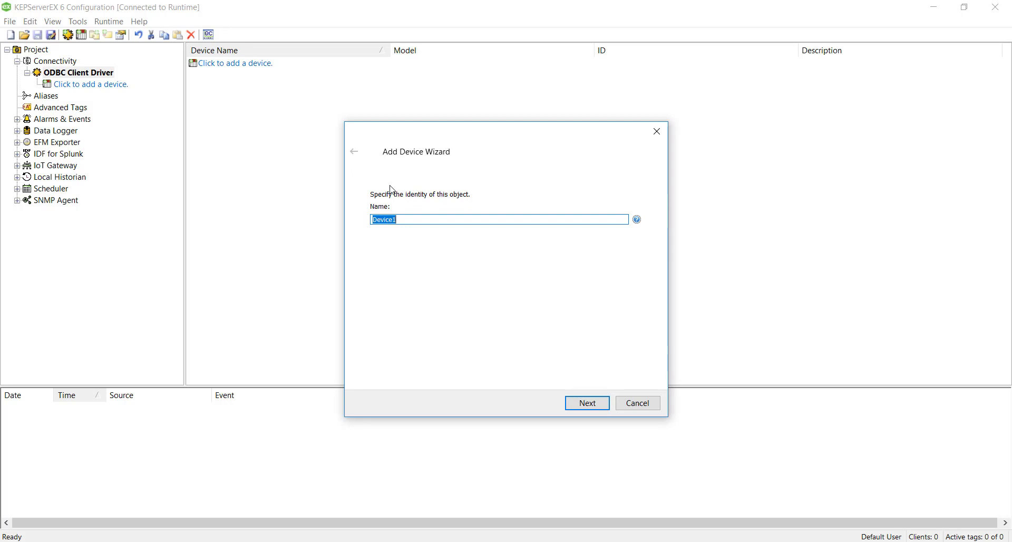
text(Stored Procedure)
click(581, 405)
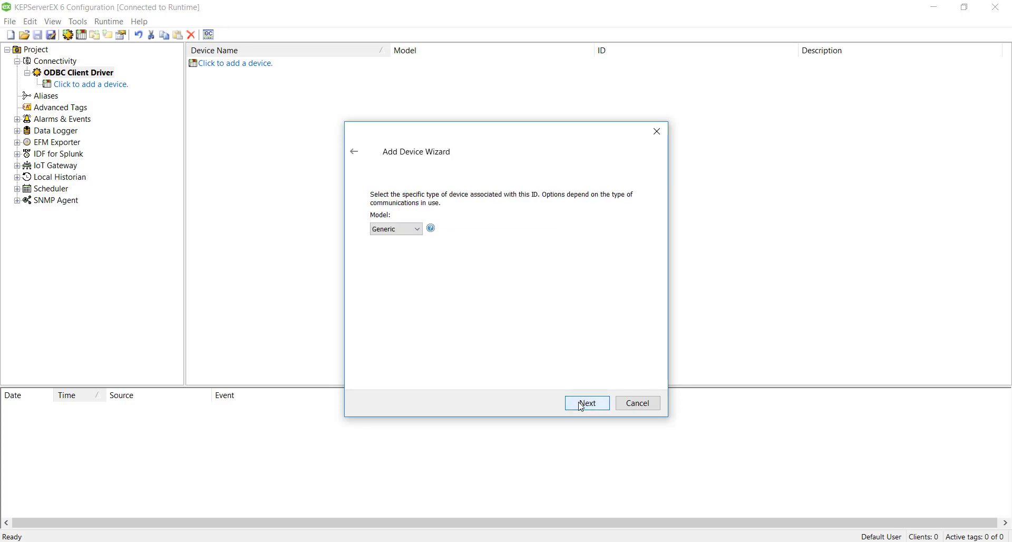
click(581, 405)
click(582, 405)
click(582, 404)
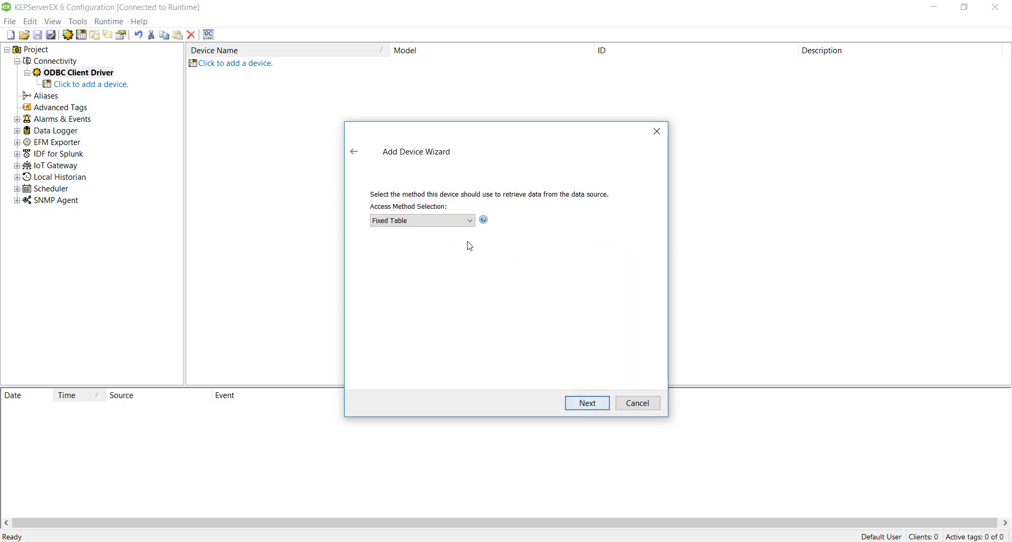
- Choose Stored Procedure access, attach getBlockRecipe;1, and advance to the summary
click(456, 222)
click(454, 258)
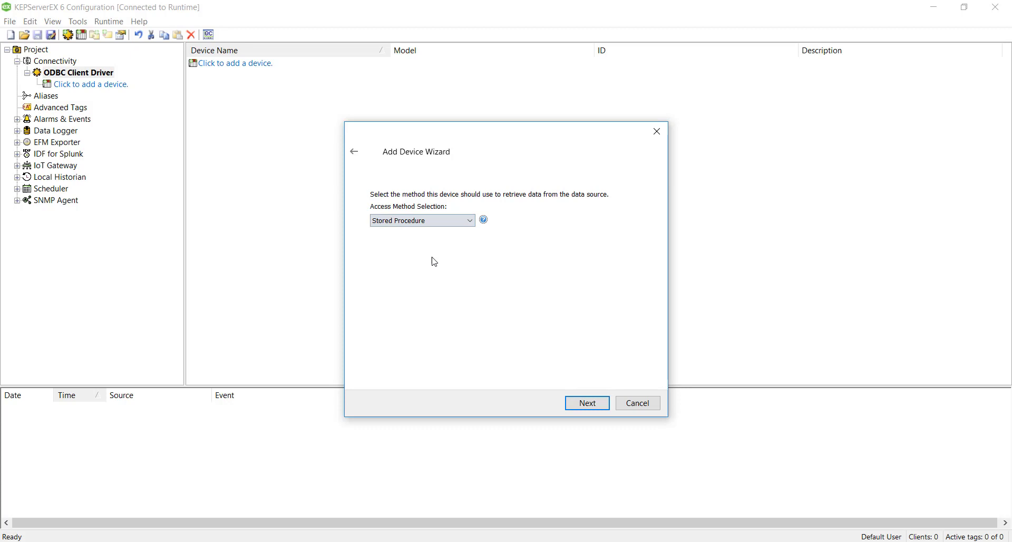
click(586, 404)
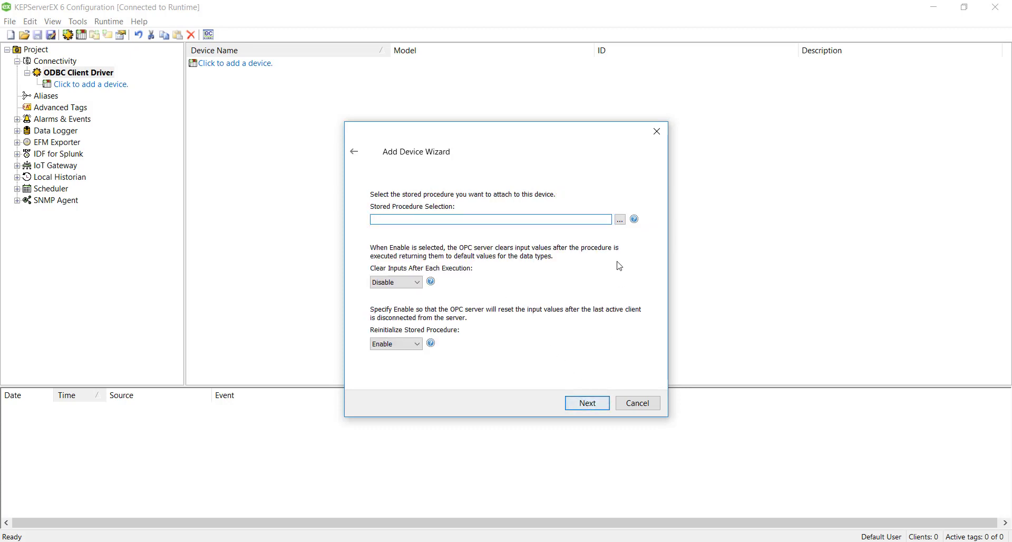
click(624, 223)
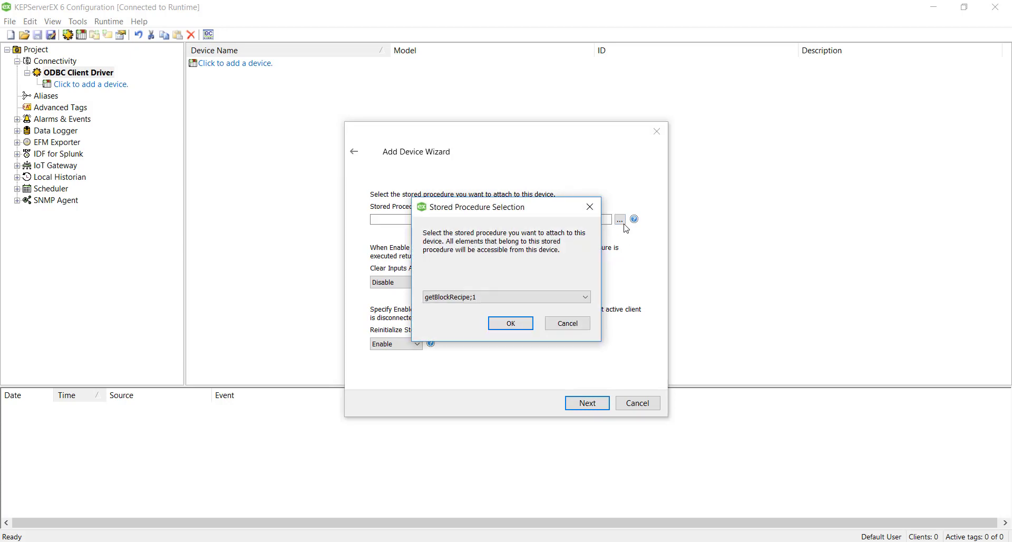
click(531, 301)
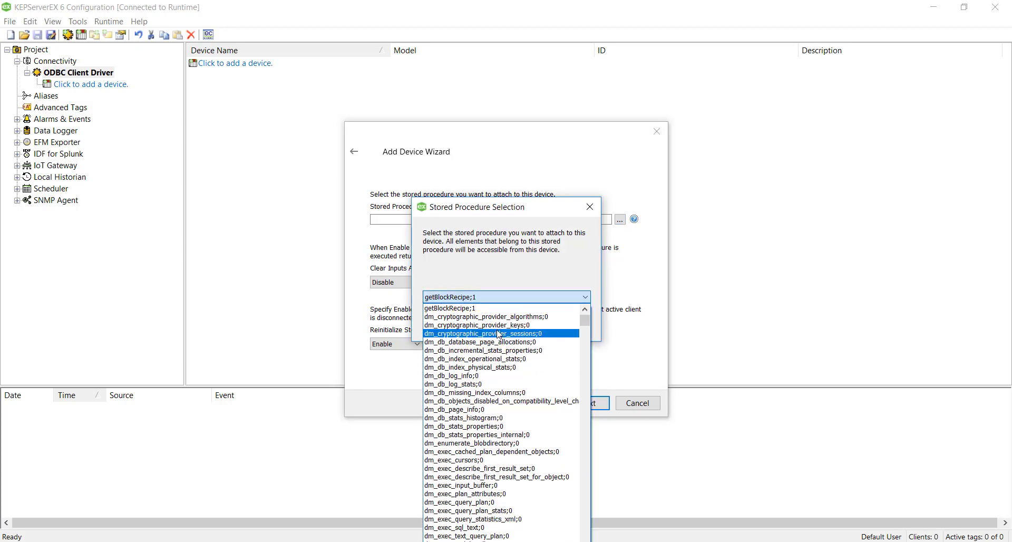
click(488, 309)
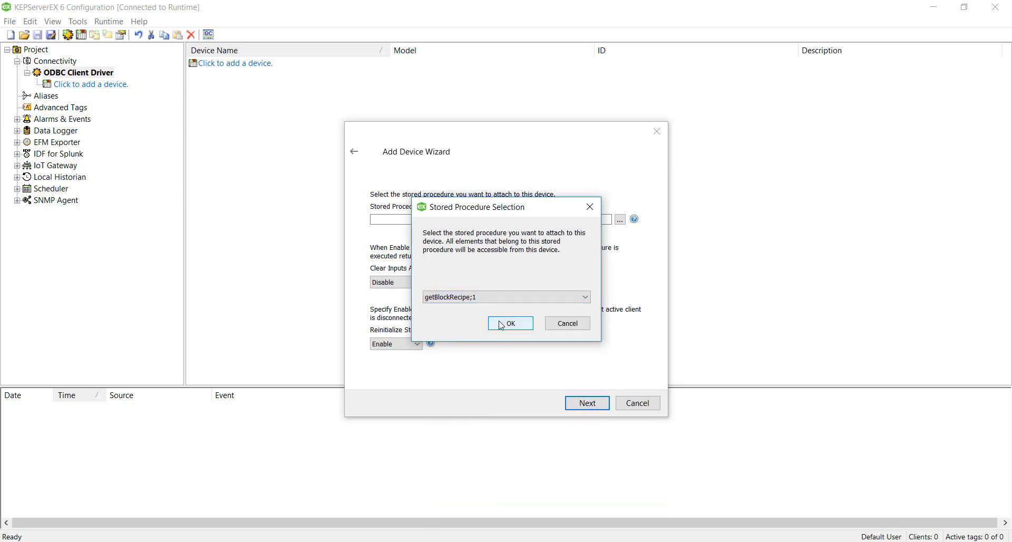
click(501, 324)
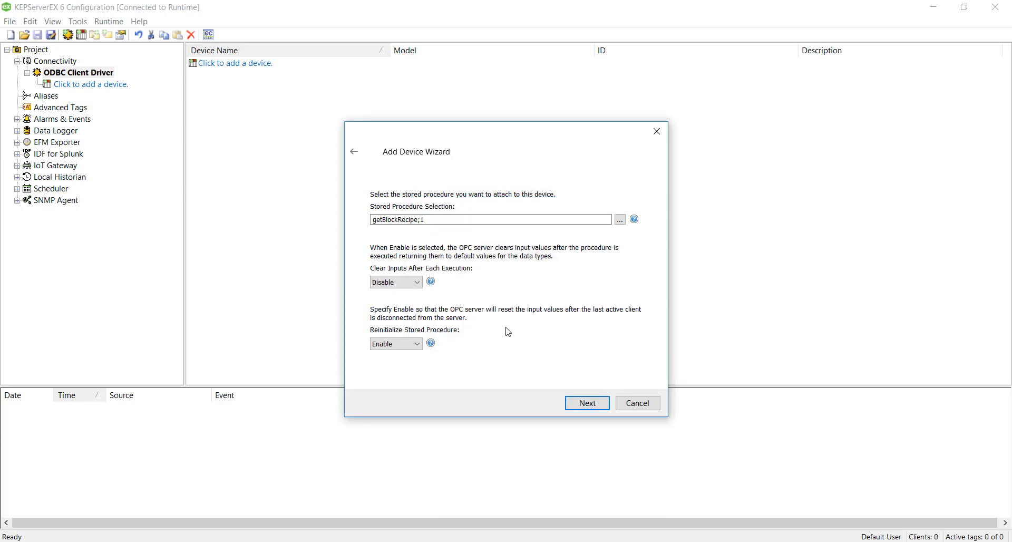
click(580, 412)
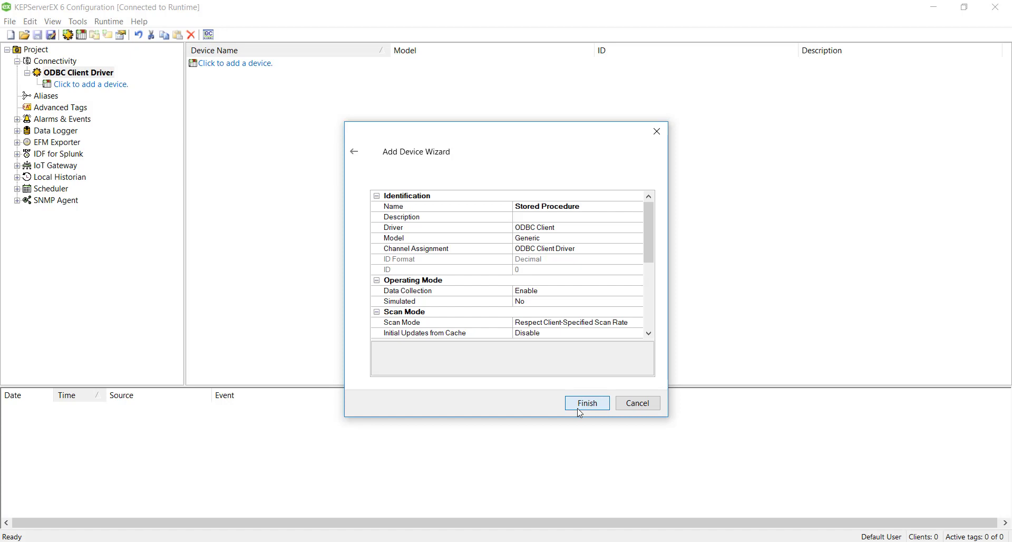
- Finish the Stored Procedure device and, in Quick Client, write 2x2R to SKUNumber
click(580, 413)
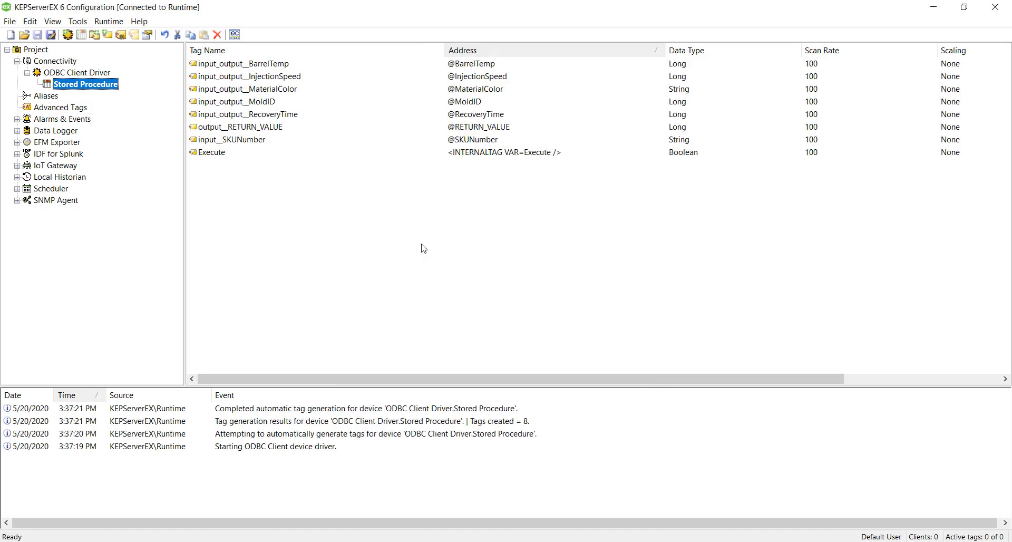
click(237, 37)
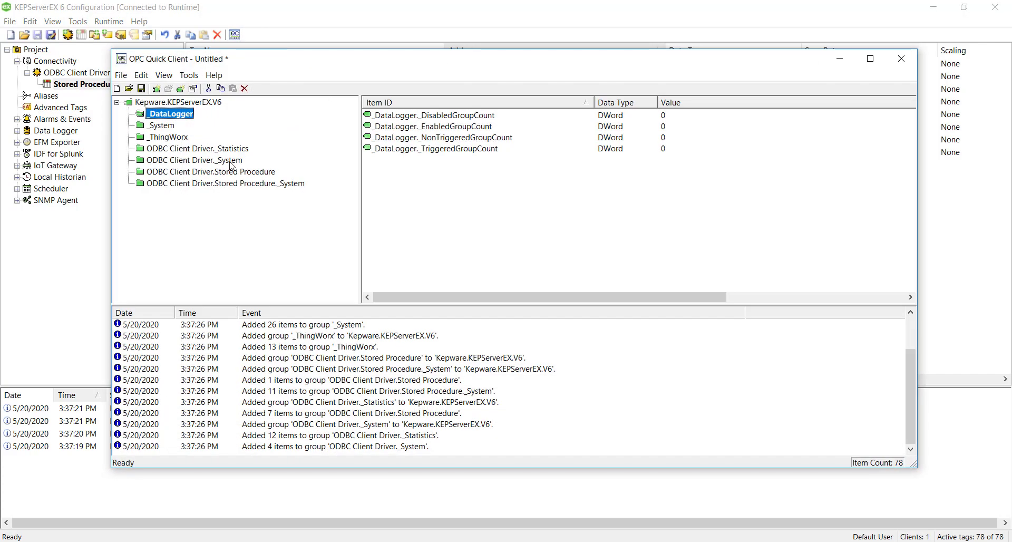
click(245, 172)
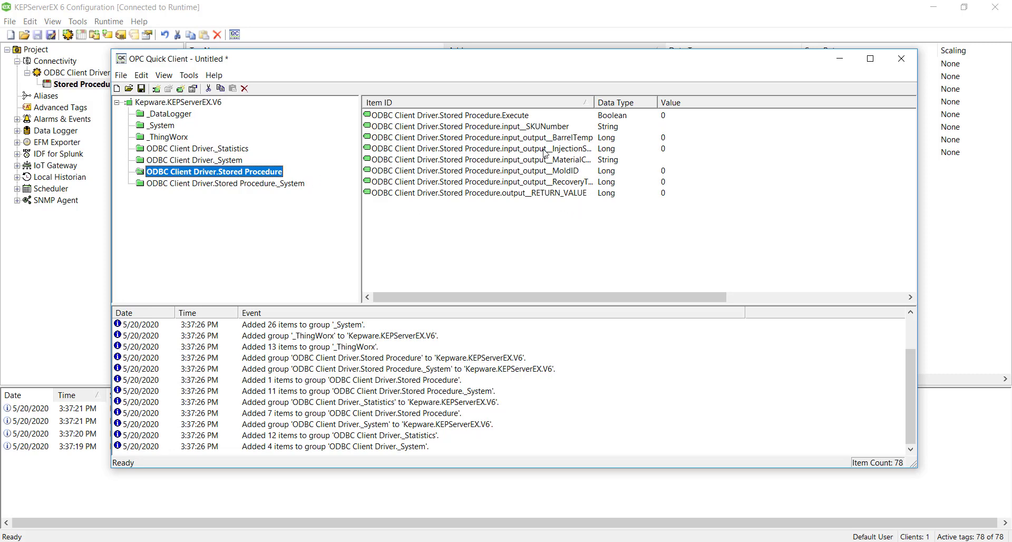
click(668, 120)
right_click(671, 126)
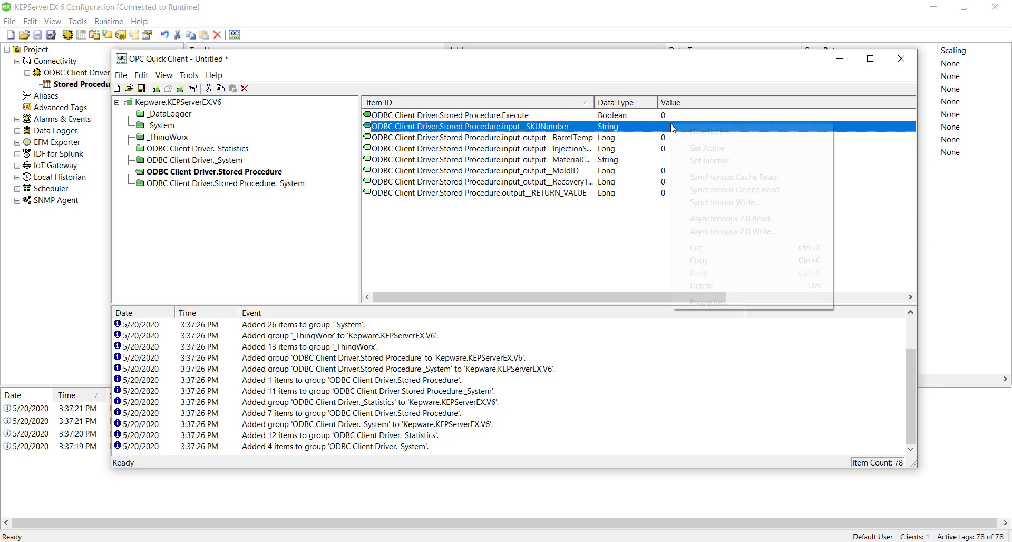
click(776, 202)
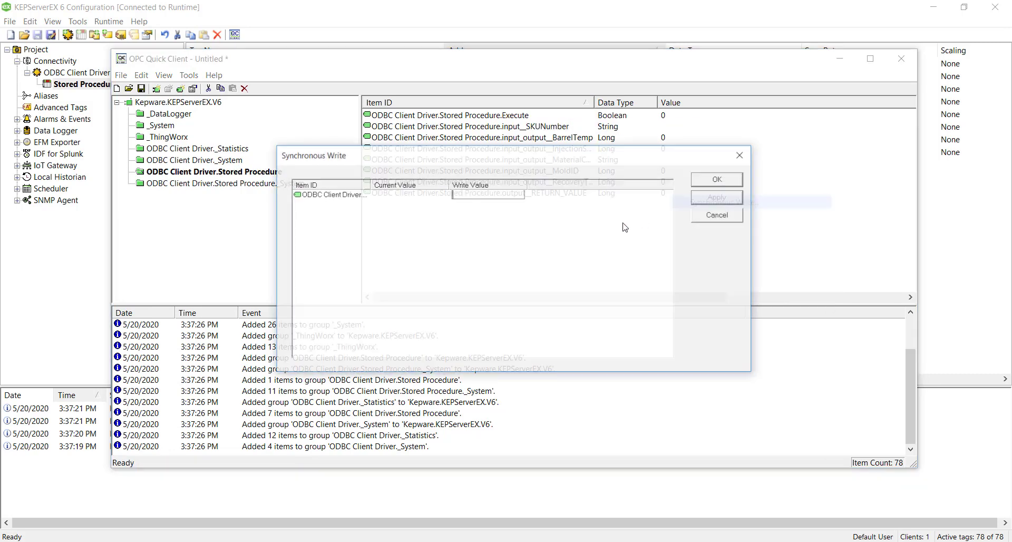
text(2x2R)
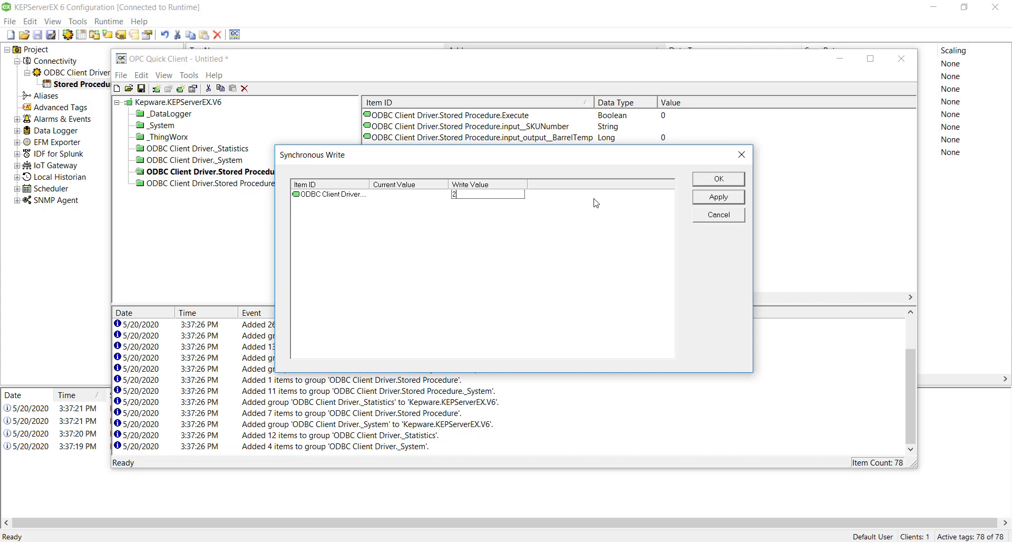
click(720, 181)
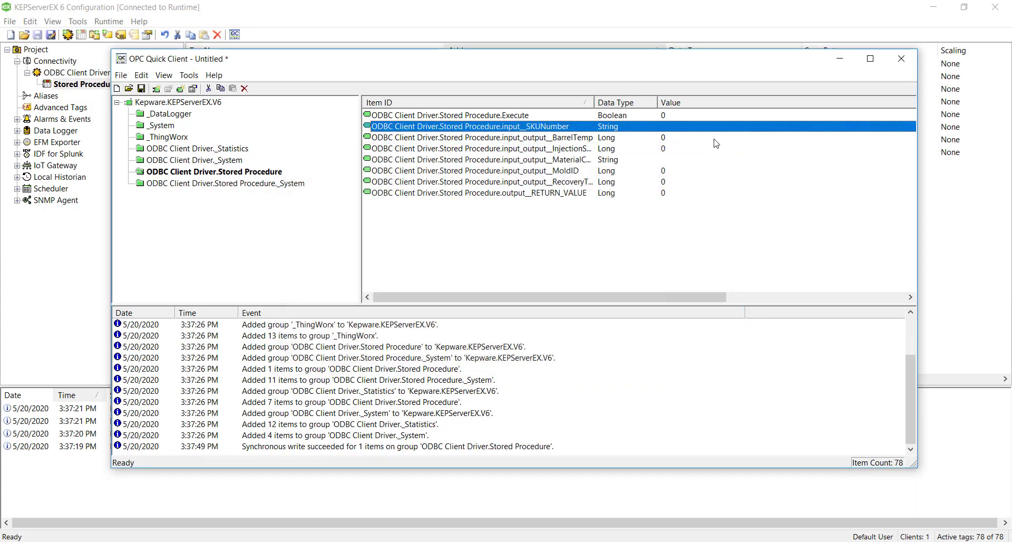
- Write 1 to the Execute tag to run the stored procedure
click(695, 116)
right_click(697, 120)
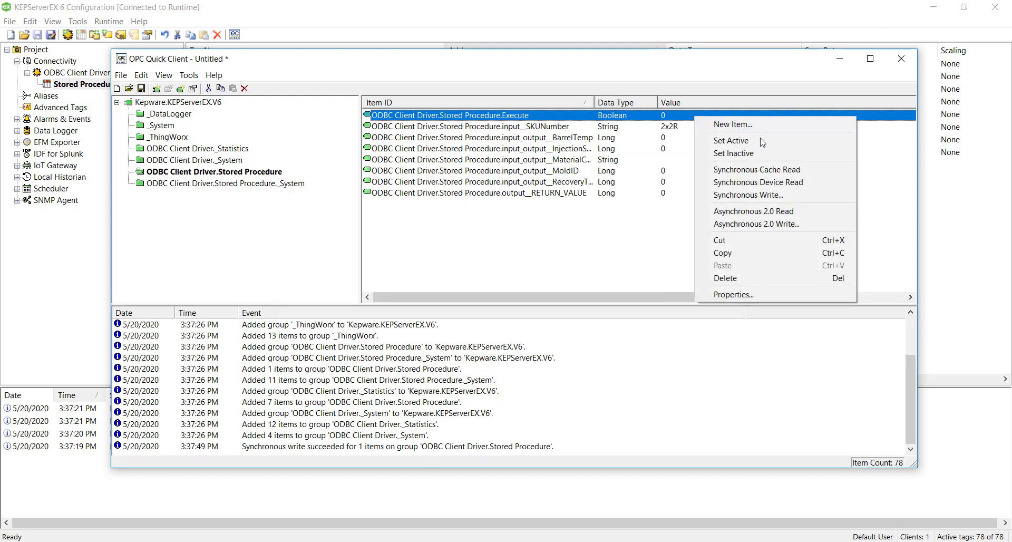
click(788, 193)
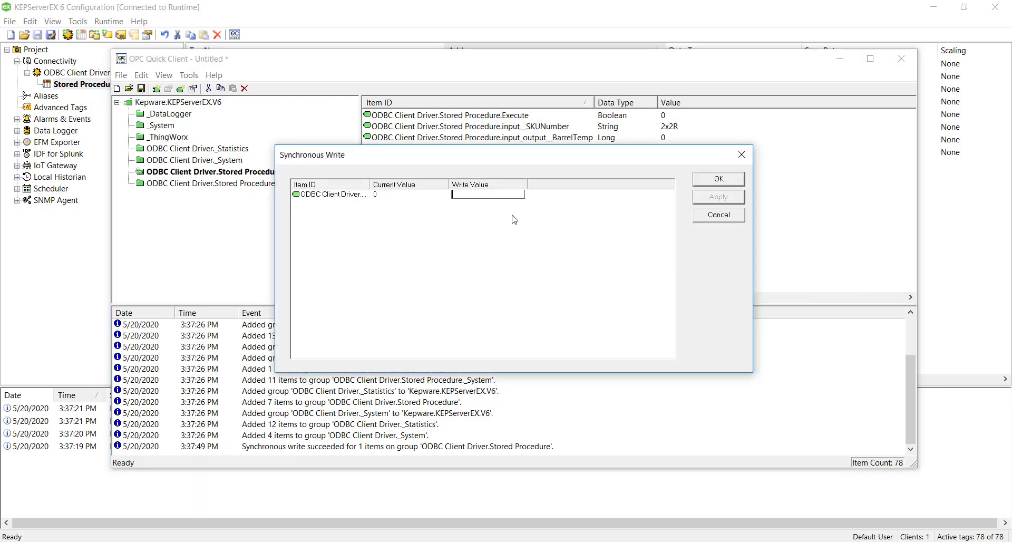
text(1)
click(710, 181)
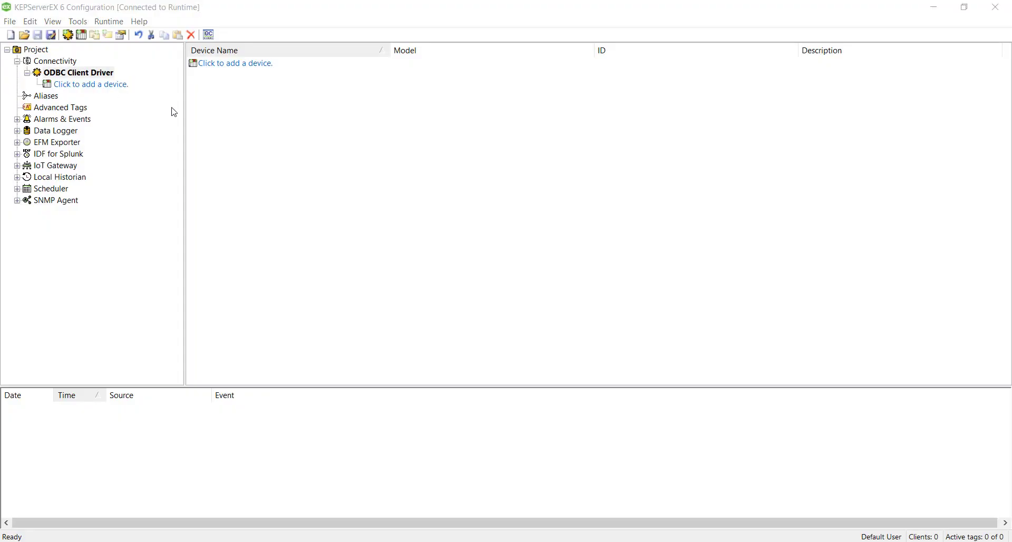
- Add a device named Query and select Query as its access method
click(235, 63)
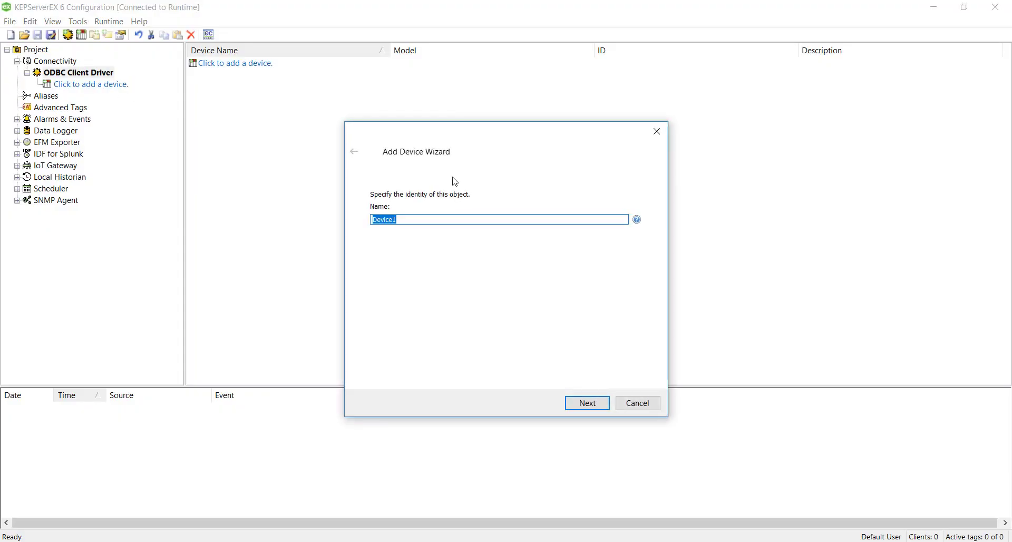
text(Q)
key(Return)
key(Return)
key(Return)
key(Return)
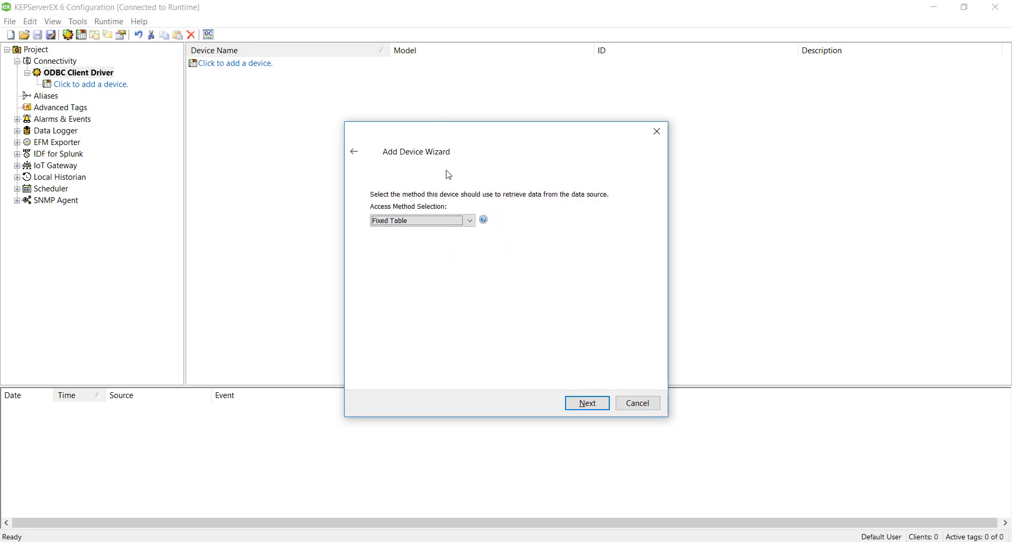
click(442, 221)
click(580, 403)
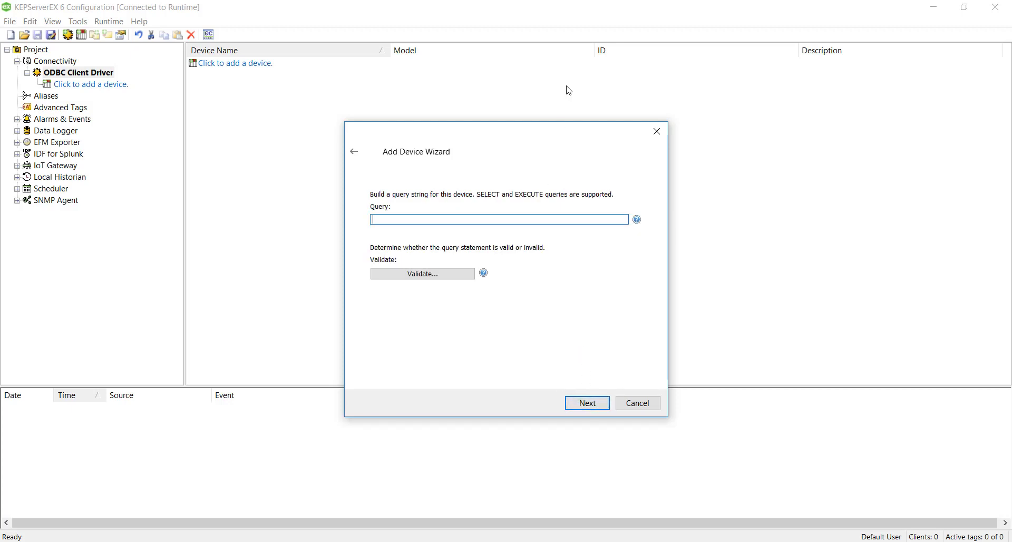
- Paste SELECT * FROM BlockRecipes WHERE SKU_Number='2x2R', validate it, and advance to the summary
text(SELECT * FROM BlockRecipes WHERE SKU_Number='2x2R')
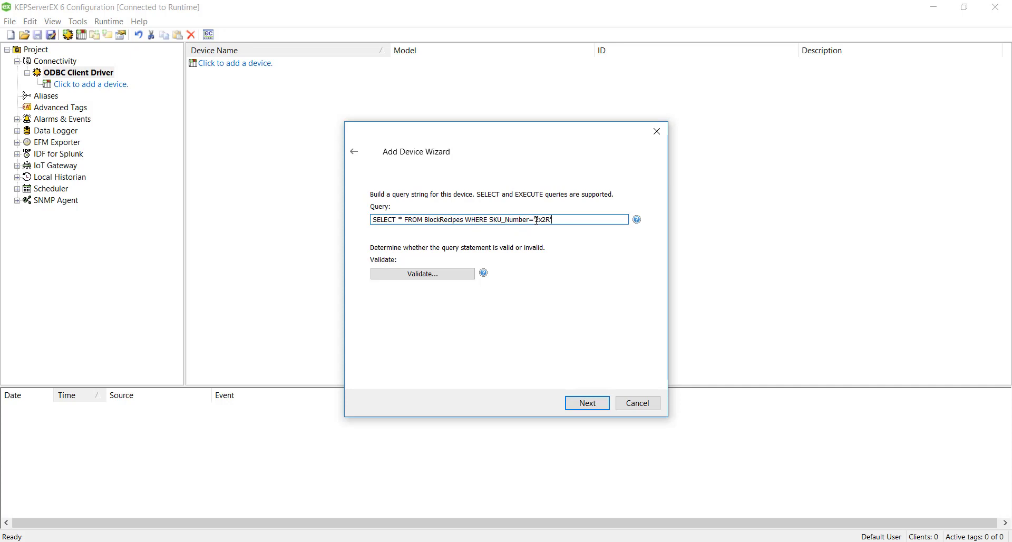
drag(537, 220, 551, 220)
click(466, 273)
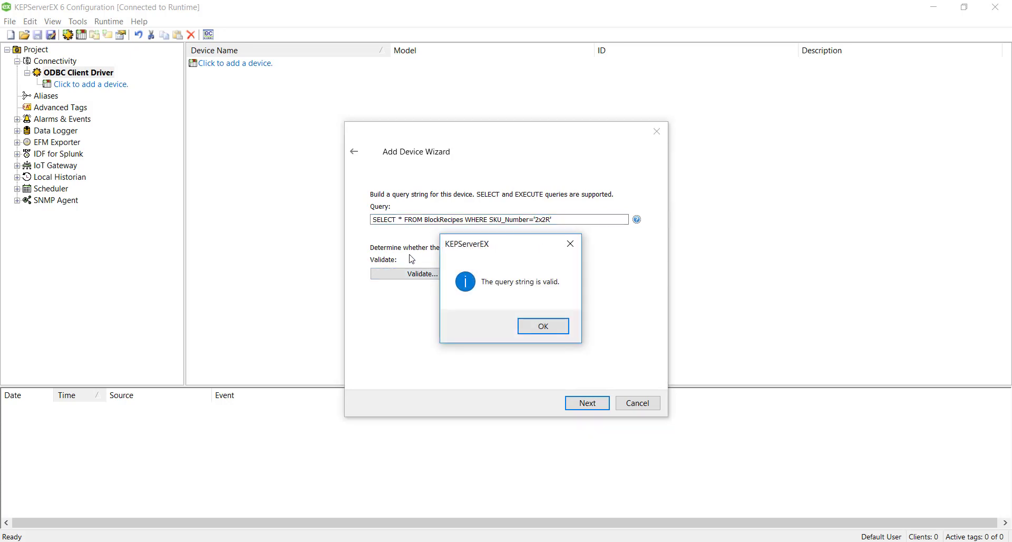
click(548, 329)
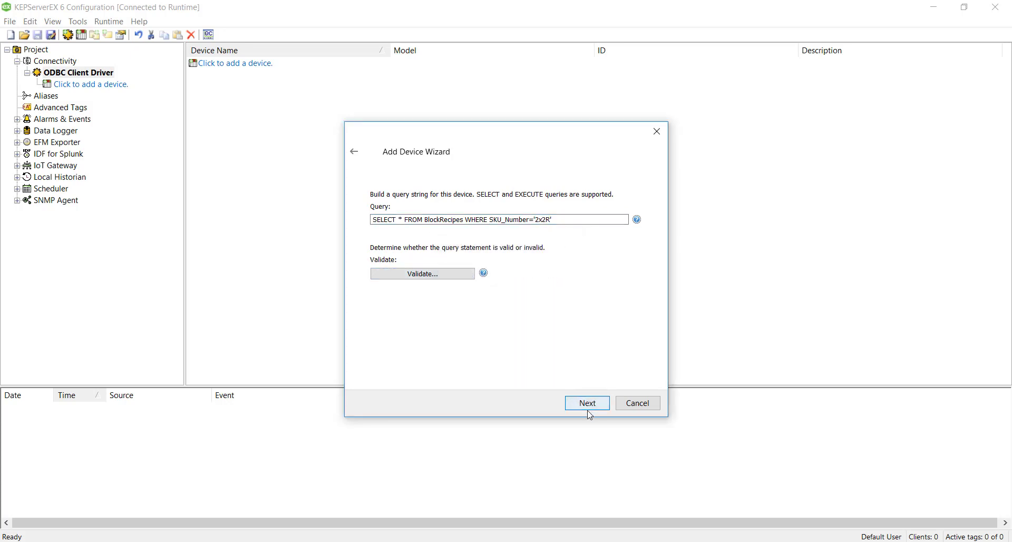
click(587, 411)
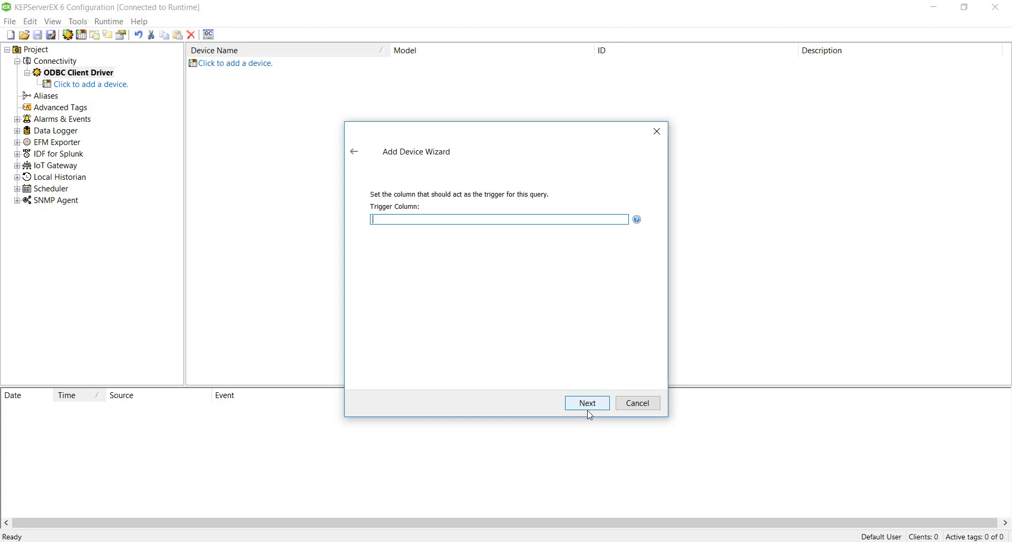
click(589, 411)
click(589, 412)
click(589, 411)
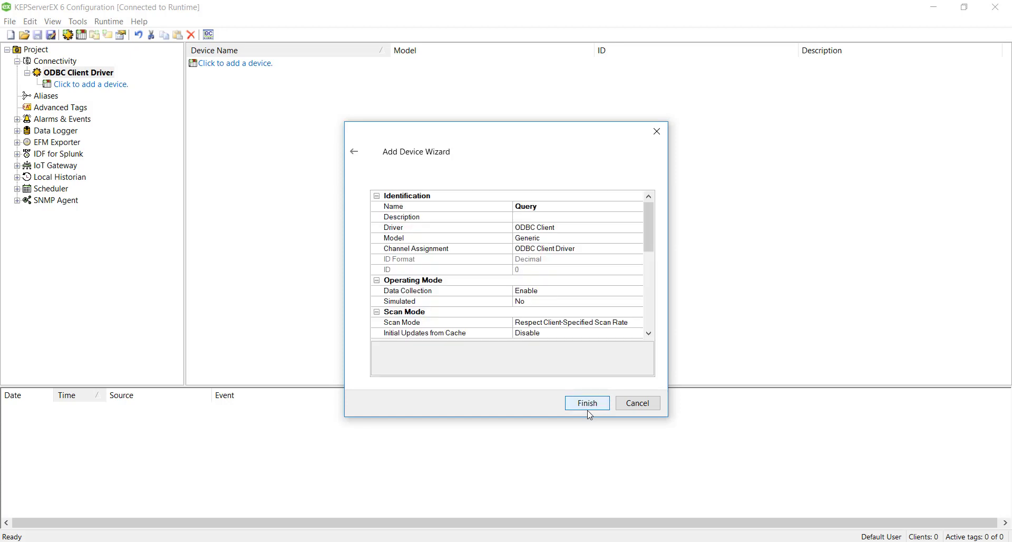
- Finish the Query device and check its tags in Quick Client: Barrel_Temp 450, Material_Color Red, SKU_Number 2x2R
click(589, 412)
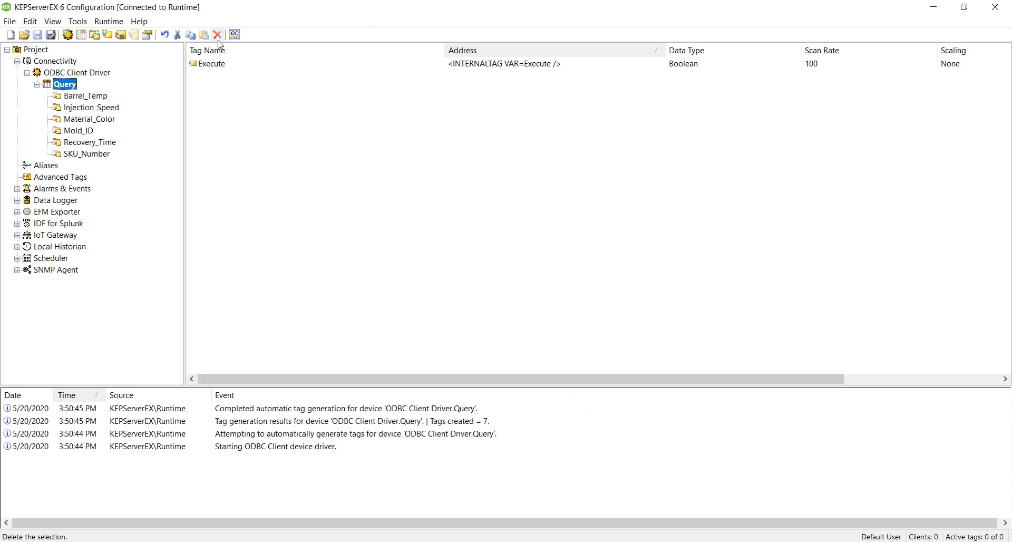
click(235, 34)
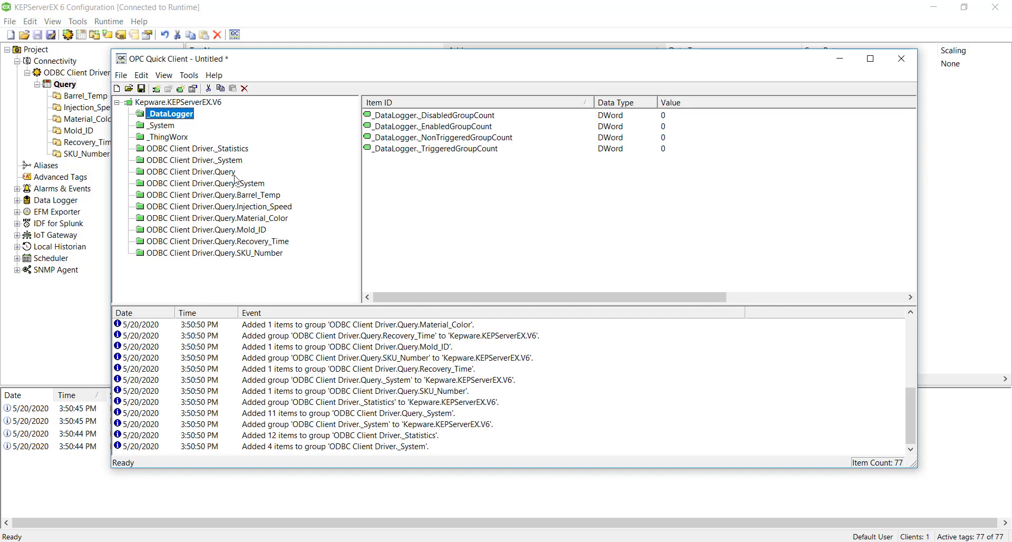
click(248, 196)
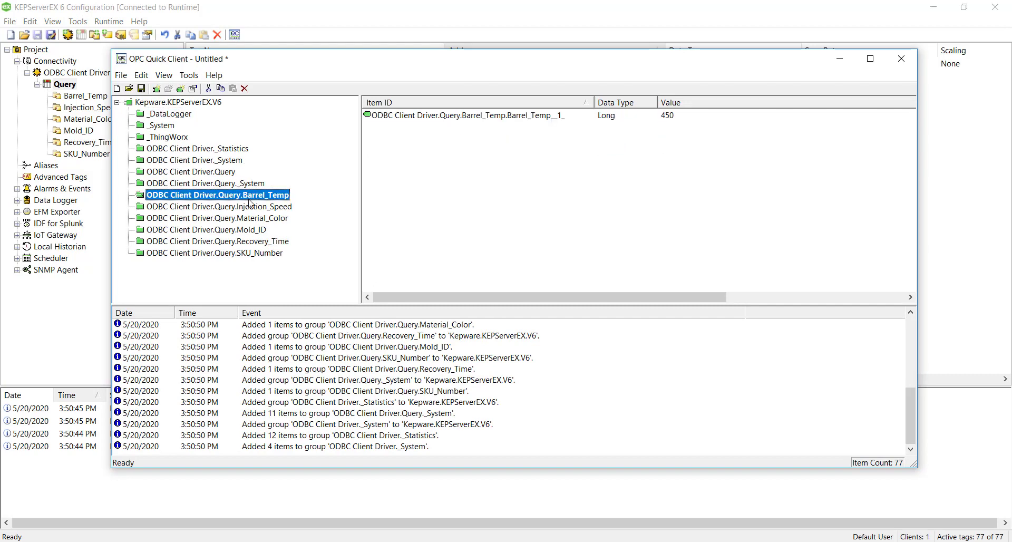
click(252, 206)
click(253, 218)
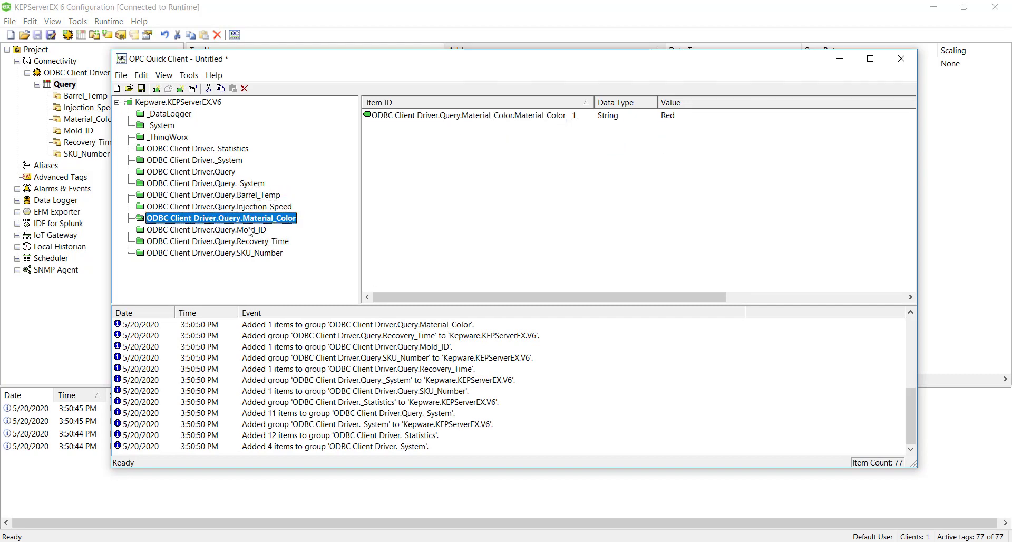
click(252, 230)
click(251, 241)
click(253, 253)
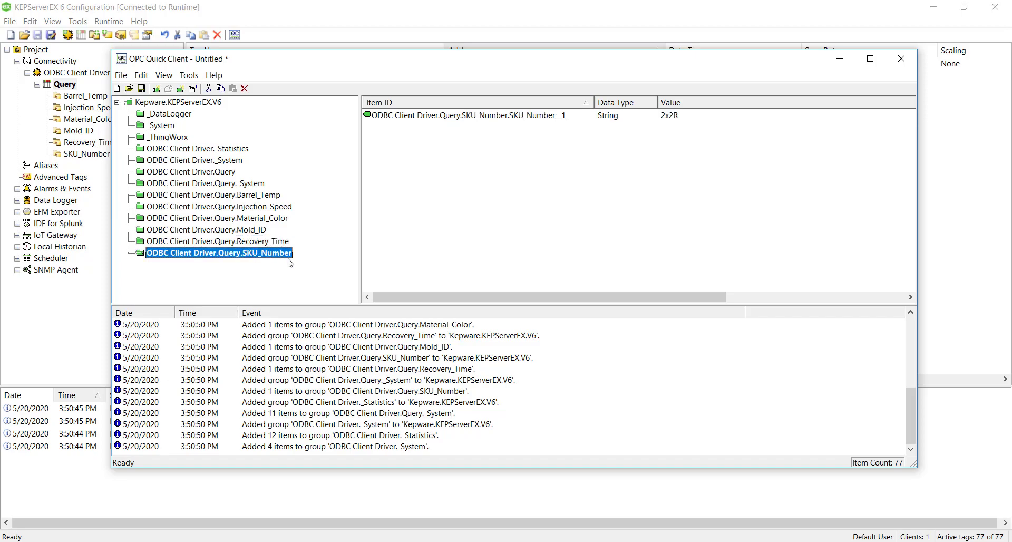